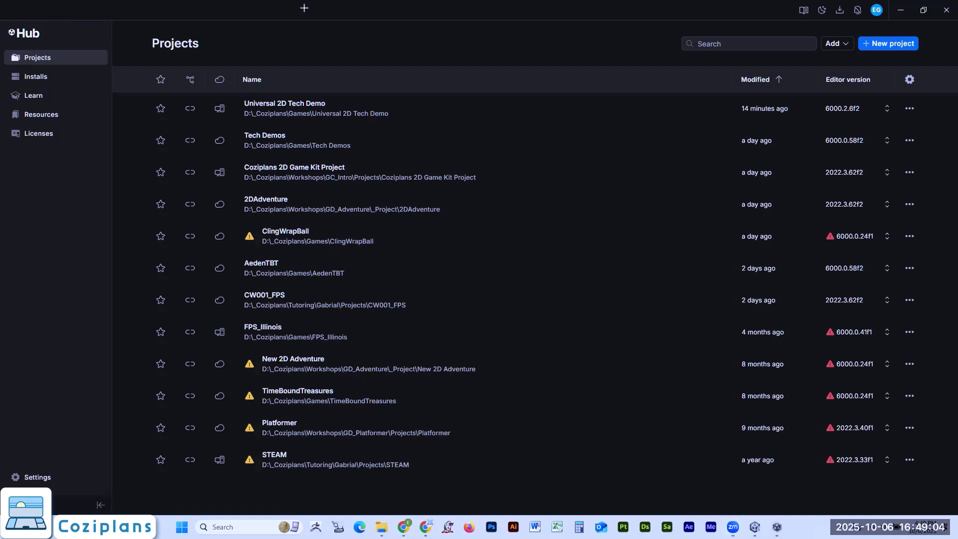
{"action": "left_click_drag", "start_coordinate": [4, 22], "coordinate": [265, 62]}
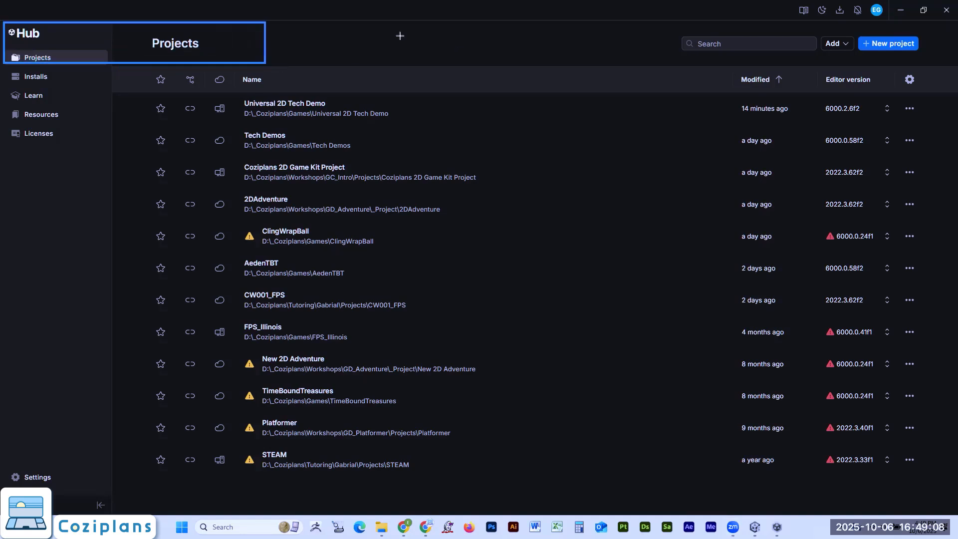
{"action": "left_click_drag", "start_coordinate": [140, 92], "coordinate": [568, 123]}
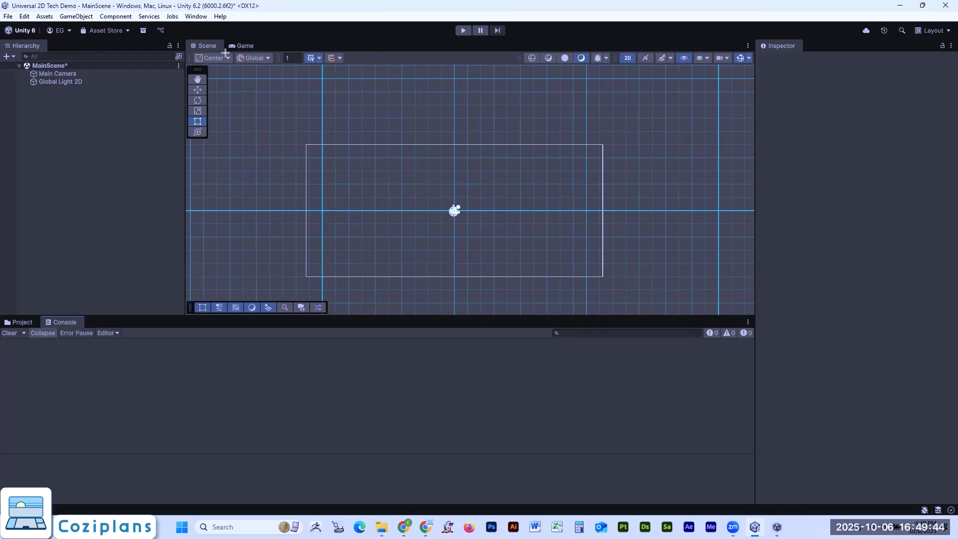
{"action": "left_click_drag", "start_coordinate": [183, 38], "coordinate": [757, 320]}
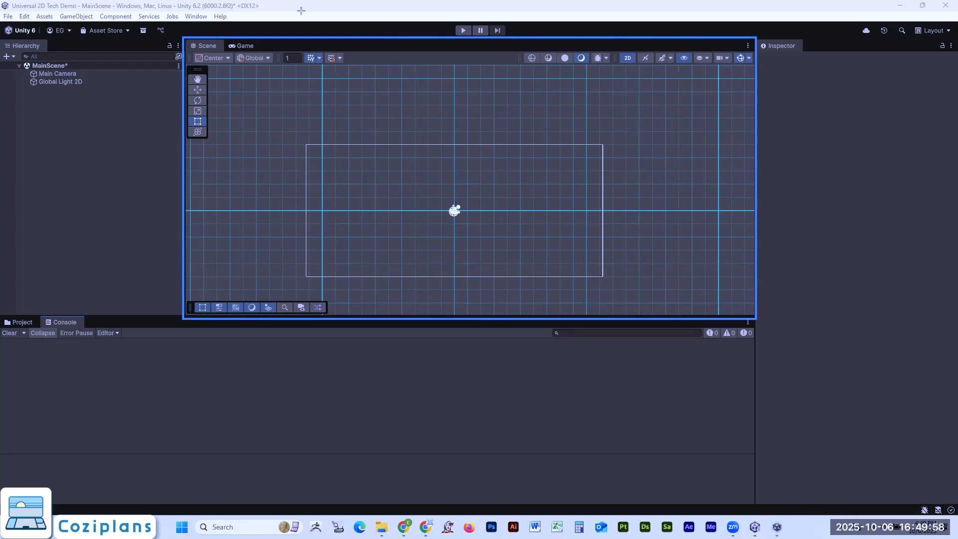
{"action": "left_click_drag", "start_coordinate": [223, 39], "coordinate": [266, 55]}
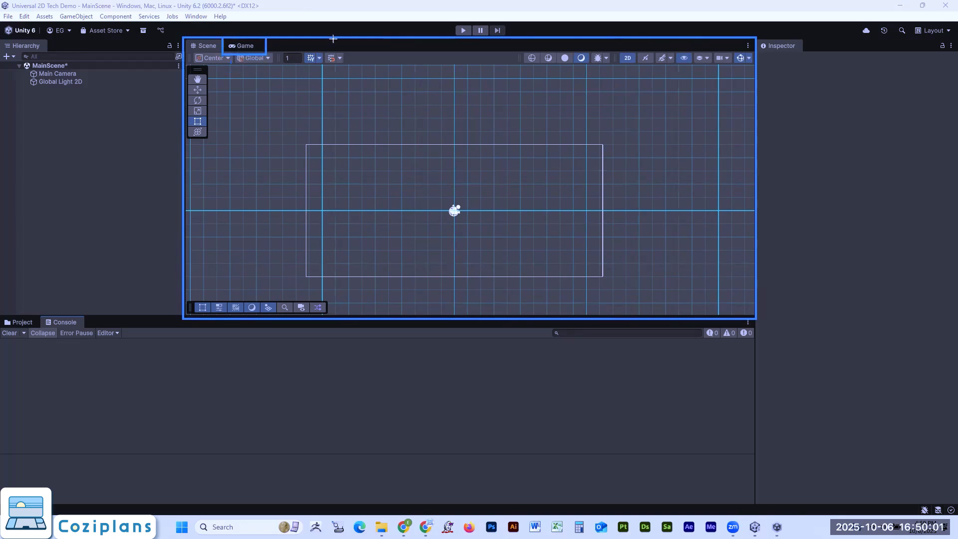
- Switch between the Game view and the Scene view to compare them, finishing in the Scene view
{"action": "left_click", "coordinate": [241, 47]}
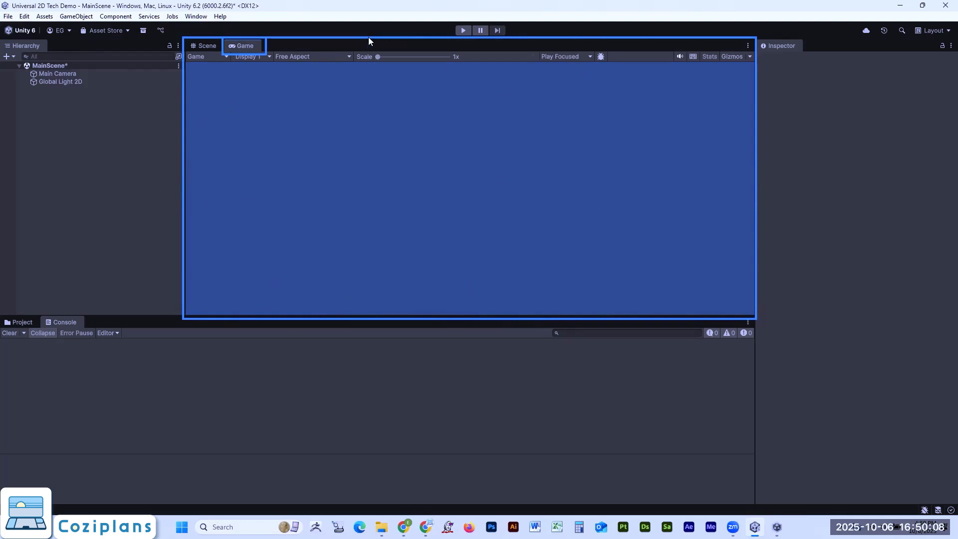
{"action": "left_click", "coordinate": [207, 45]}
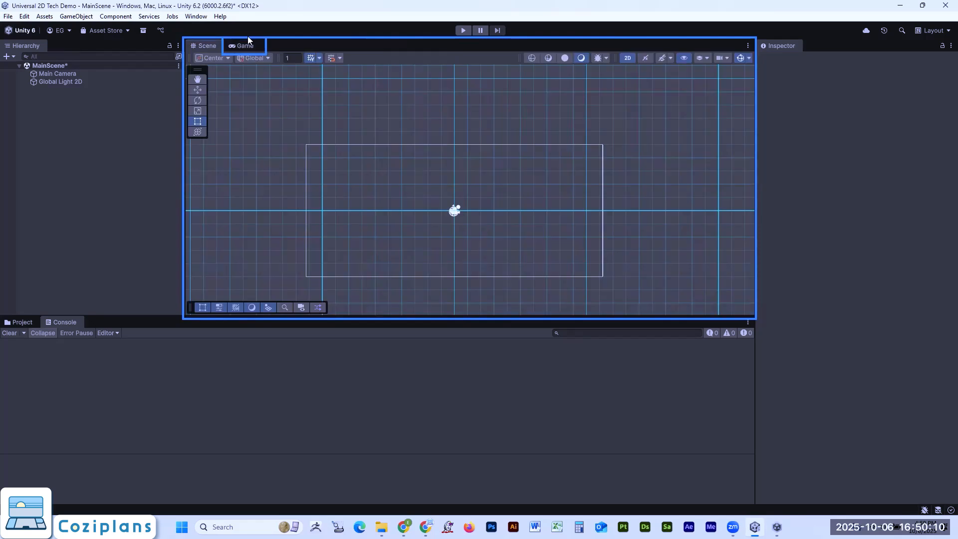
{"action": "left_click", "coordinate": [245, 45]}
{"action": "left_click", "coordinate": [211, 44]}
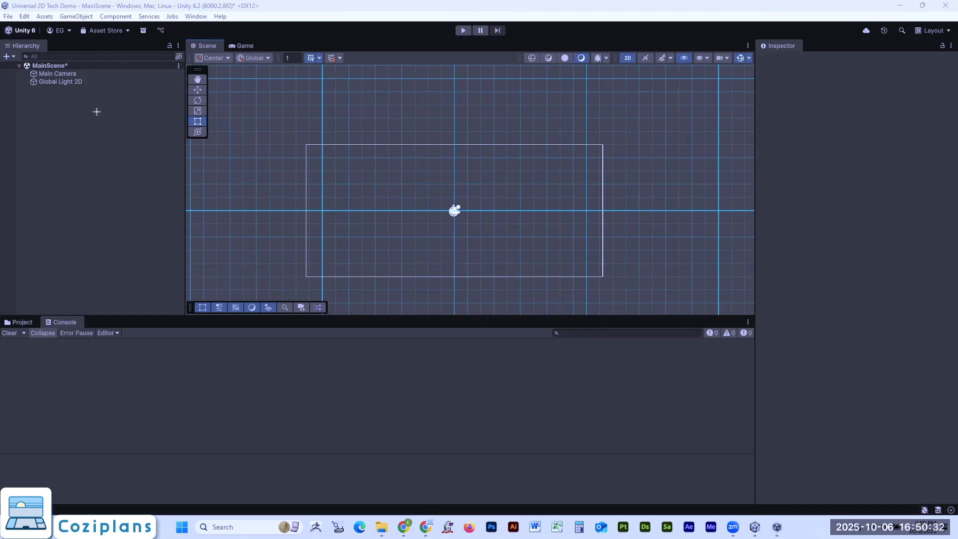
- Examine the scene's default objects, Main Camera and Global Light 2D, one after the other
{"action": "left_click_drag", "start_coordinate": [1, 38], "coordinate": [185, 315]}
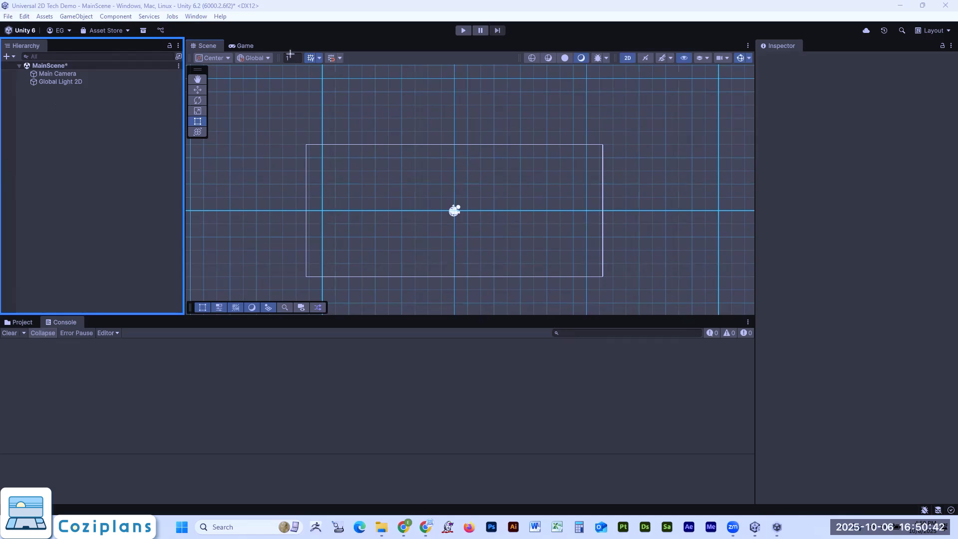
{"action": "left_click", "coordinate": [53, 75]}
{"action": "left_click", "coordinate": [56, 83]}
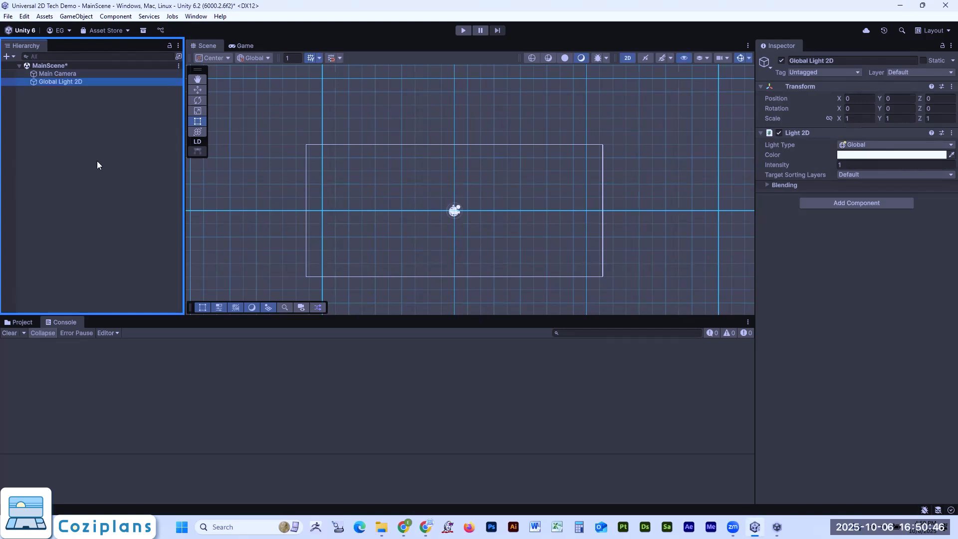
- Create two empty GameObjects in MainScene and nest the second one under the first as its child
{"action": "right_click", "coordinate": [59, 104]}
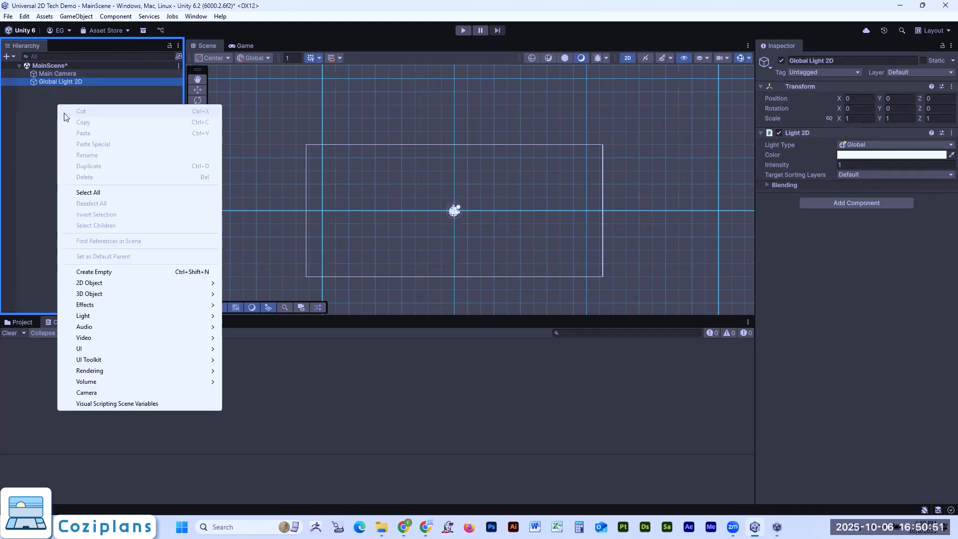
{"action": "left_click", "coordinate": [125, 272]}
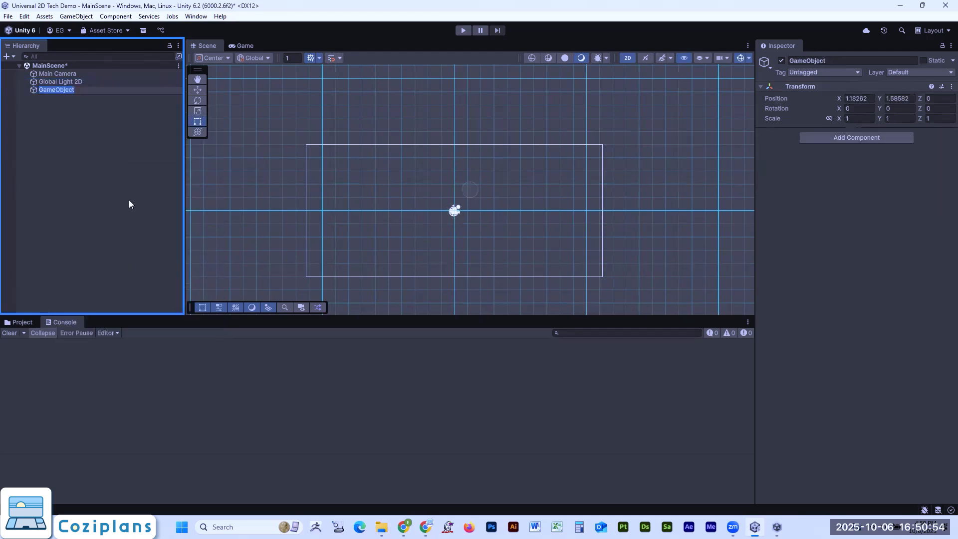
{"action": "right_click", "coordinate": [91, 135]}
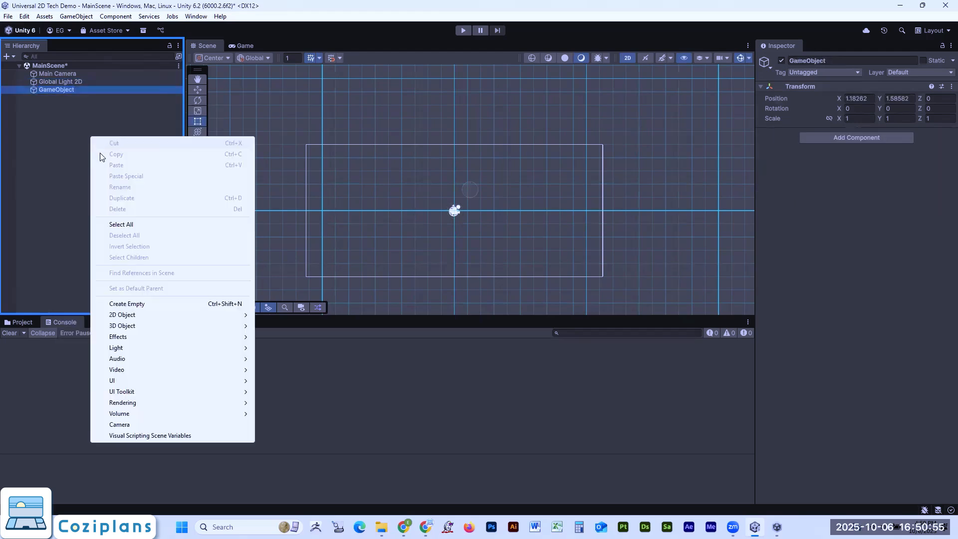
{"action": "left_click", "coordinate": [140, 303]}
{"action": "left_click_drag", "start_coordinate": [36, 96], "coordinate": [64, 89]}
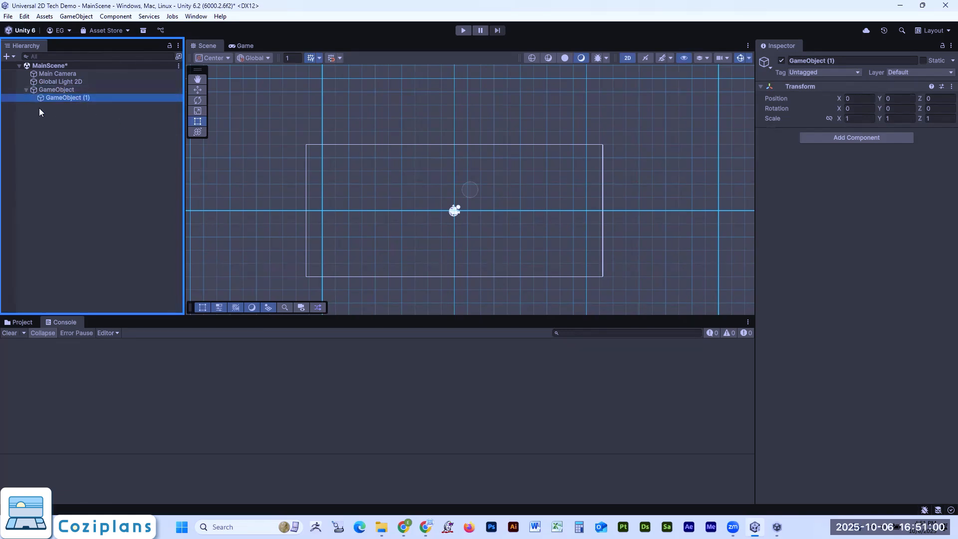
{"action": "left_click", "coordinate": [26, 89]}
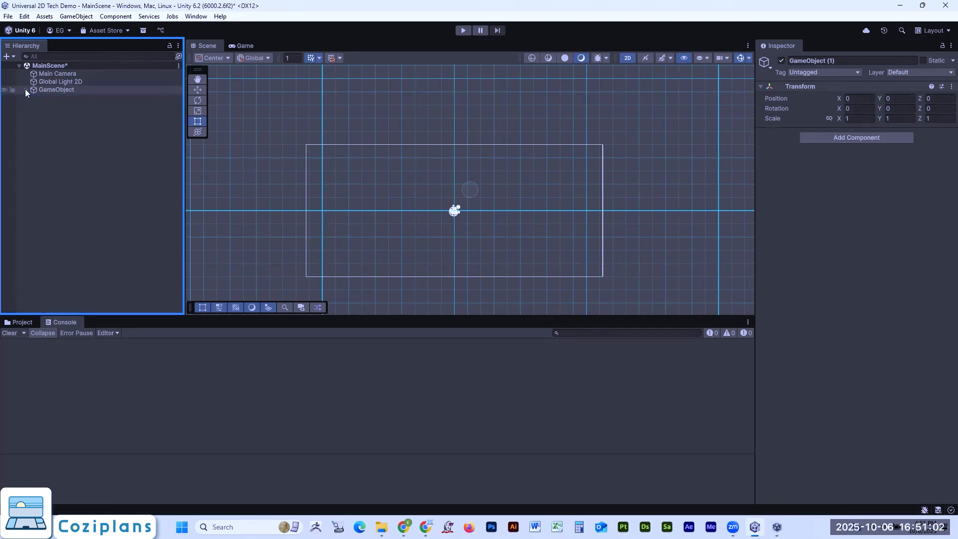
{"action": "left_click", "coordinate": [26, 89]}
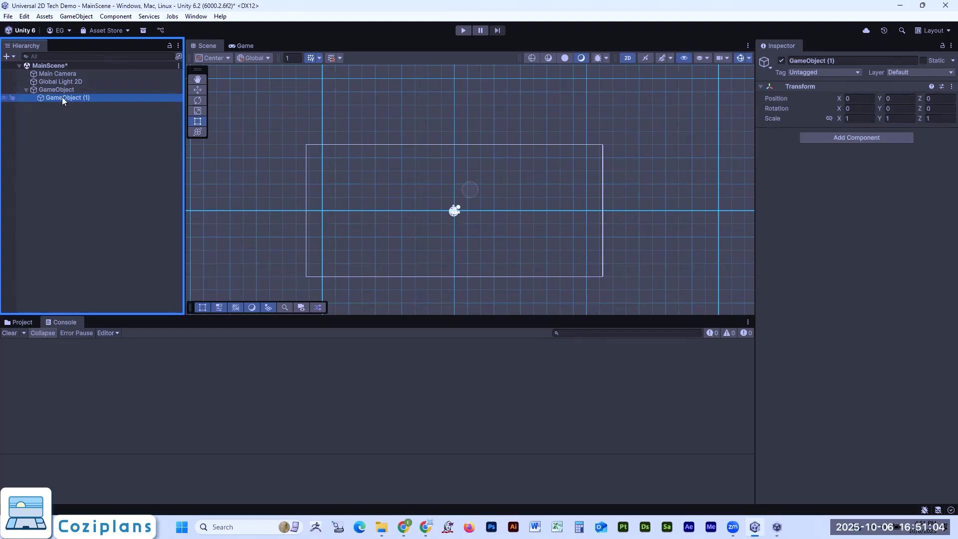
{"action": "left_click", "coordinate": [73, 119]}
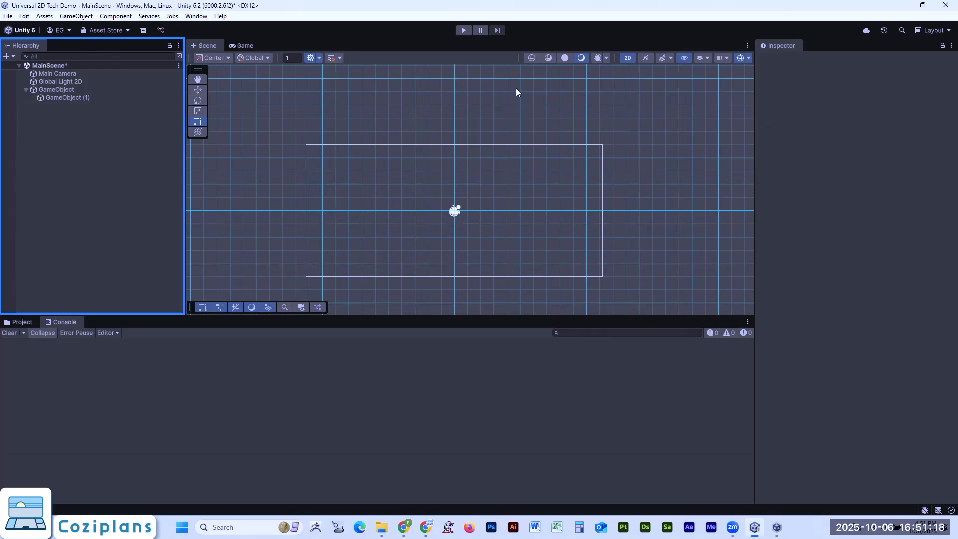
- Select the parent GameObject and review its tag, layer, Transform component and the option for adding components
{"action": "left_click", "coordinate": [50, 88]}
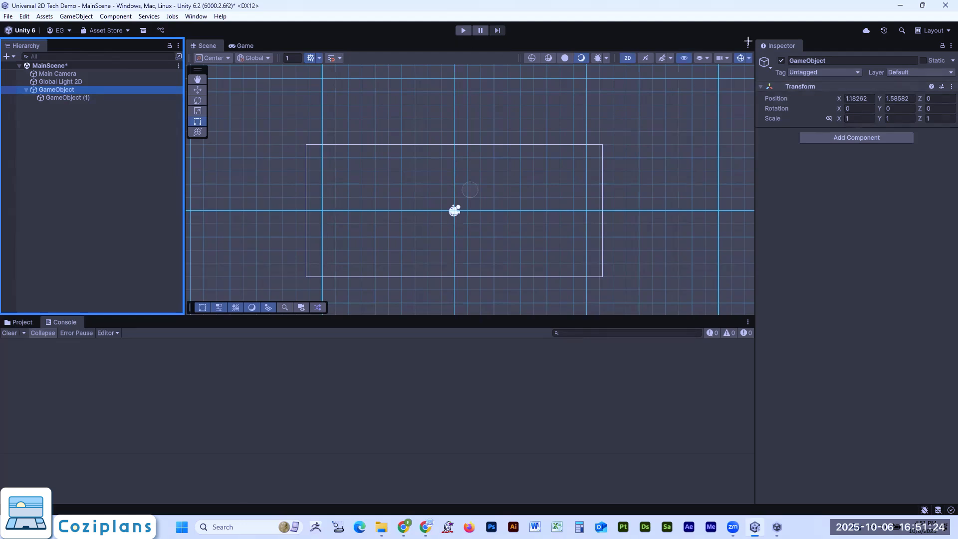
{"action": "mouse_move", "coordinate": [756, 35]}
{"action": "left_mouse_down"}
{"action": "mouse_move", "coordinate": [920, 155]}
{"action": "mouse_move", "coordinate": [957, 155]}
{"action": "left_mouse_up"}
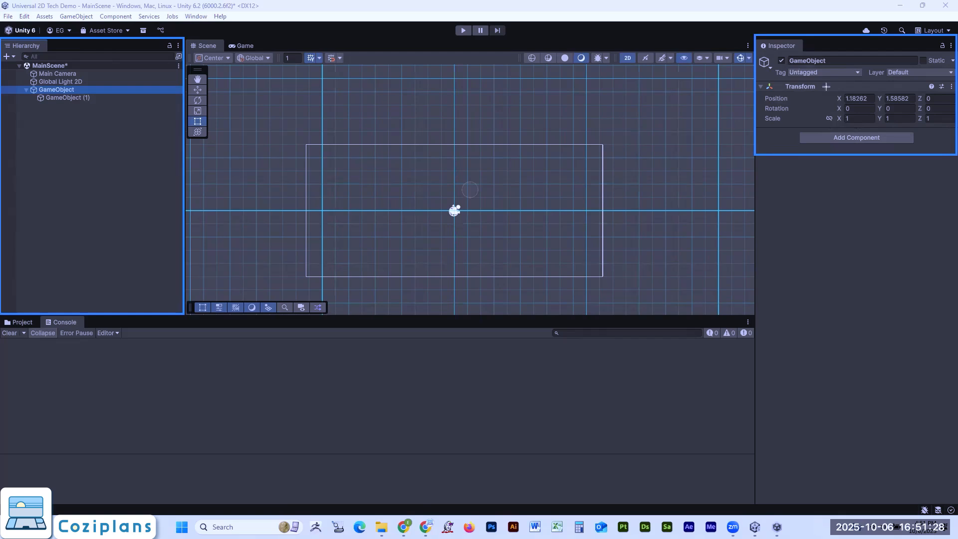
{"action": "left_click_drag", "start_coordinate": [792, 77], "coordinate": [957, 77]}
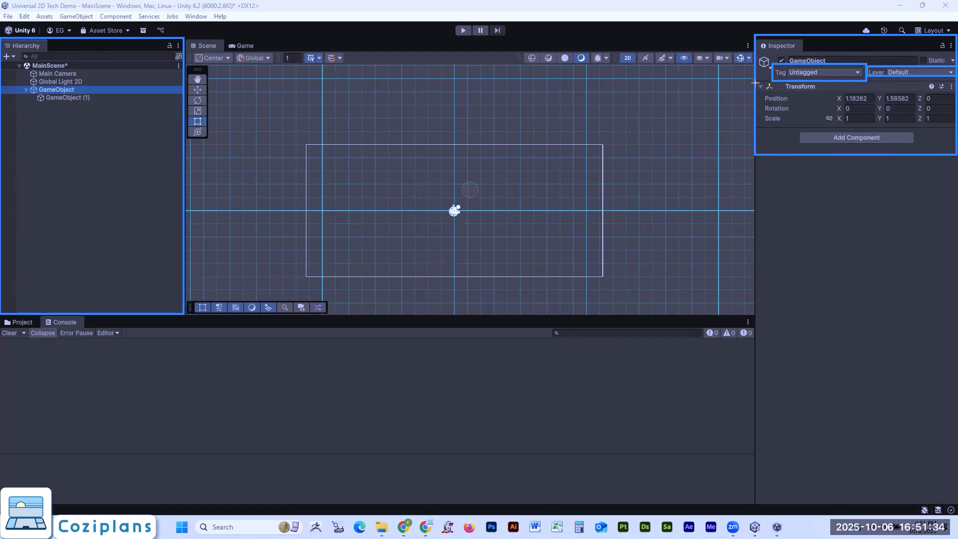
{"action": "left_click_drag", "start_coordinate": [757, 80], "coordinate": [955, 132]}
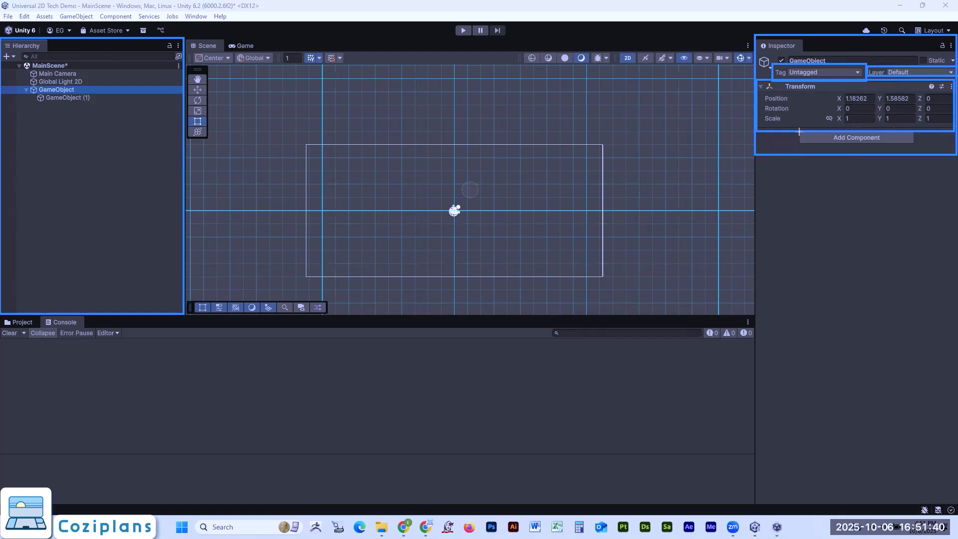
{"action": "left_click_drag", "start_coordinate": [795, 124], "coordinate": [920, 147]}
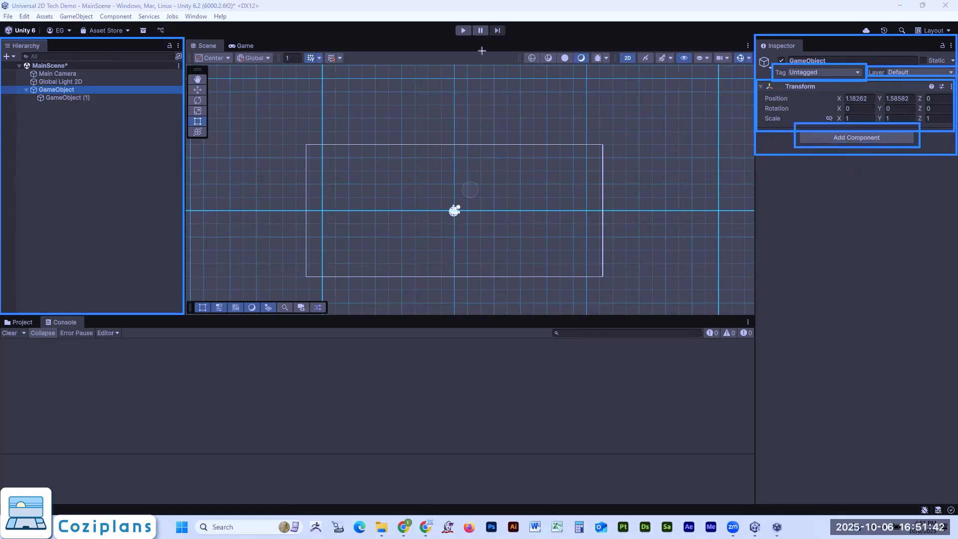
{"action": "left_click", "coordinate": [533, 40]}
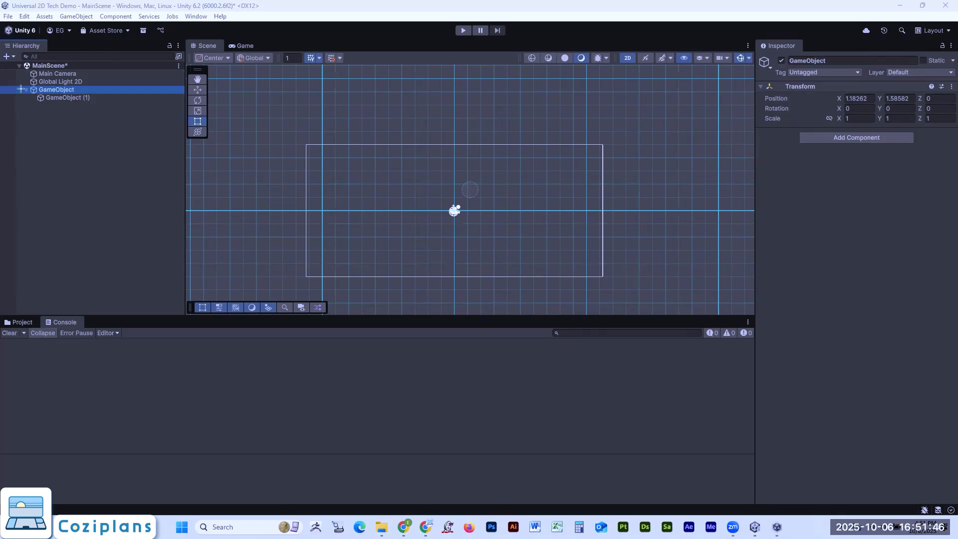
- Change the Main Camera's solid background colour to the blue with hex value 326779 while viewing the Game view
{"action": "left_click_drag", "start_coordinate": [14, 68], "coordinate": [125, 79]}
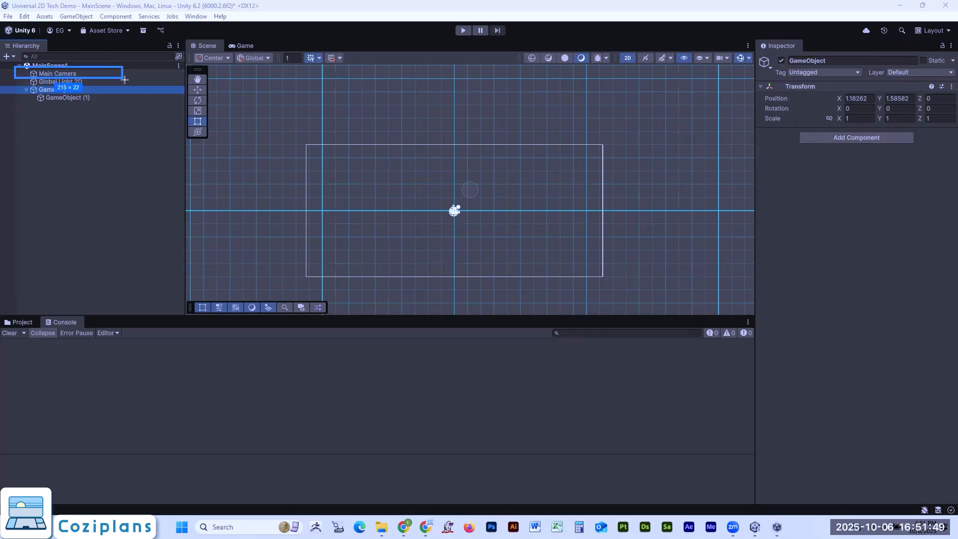
{"action": "left_click", "coordinate": [89, 70]}
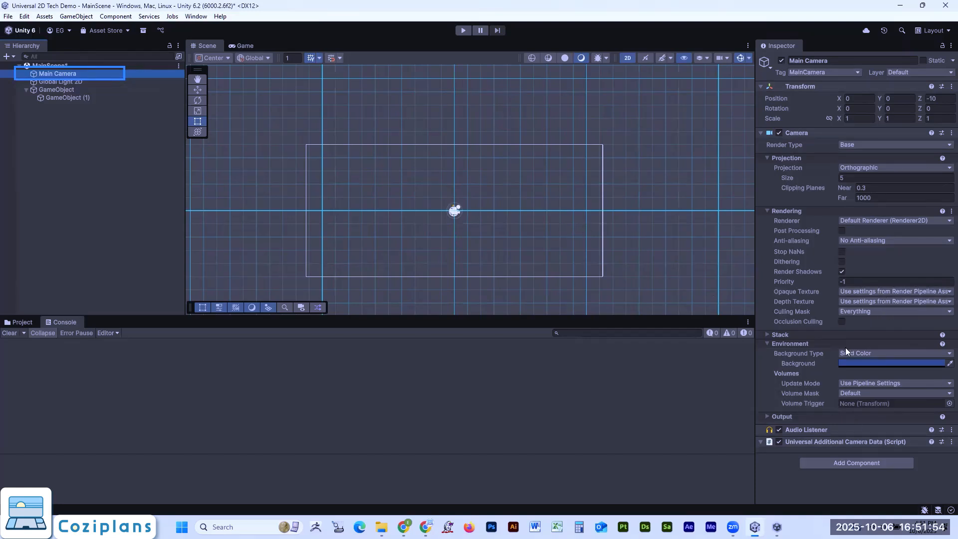
{"action": "left_click", "coordinate": [244, 46]}
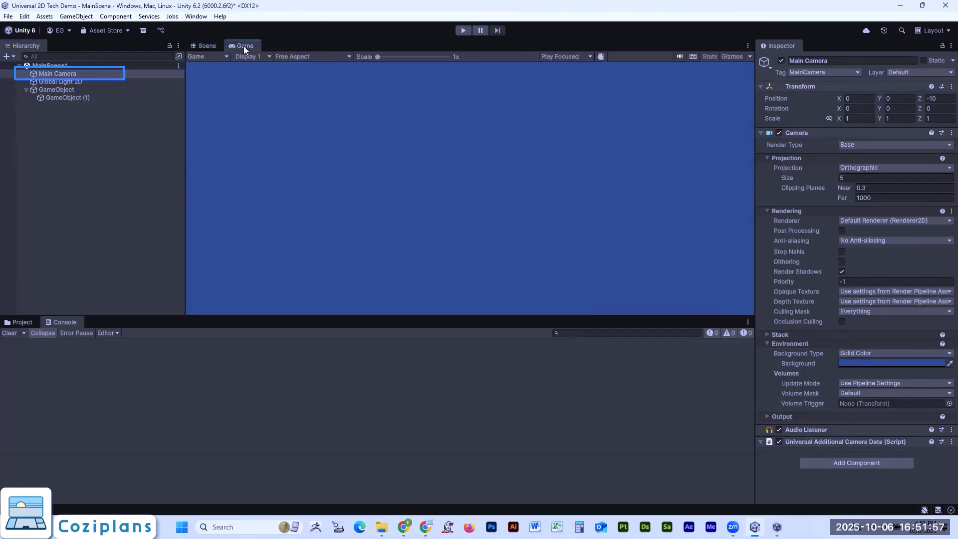
{"action": "left_click", "coordinate": [865, 363]}
{"action": "left_click_drag", "start_coordinate": [875, 230], "coordinate": [847, 280]}
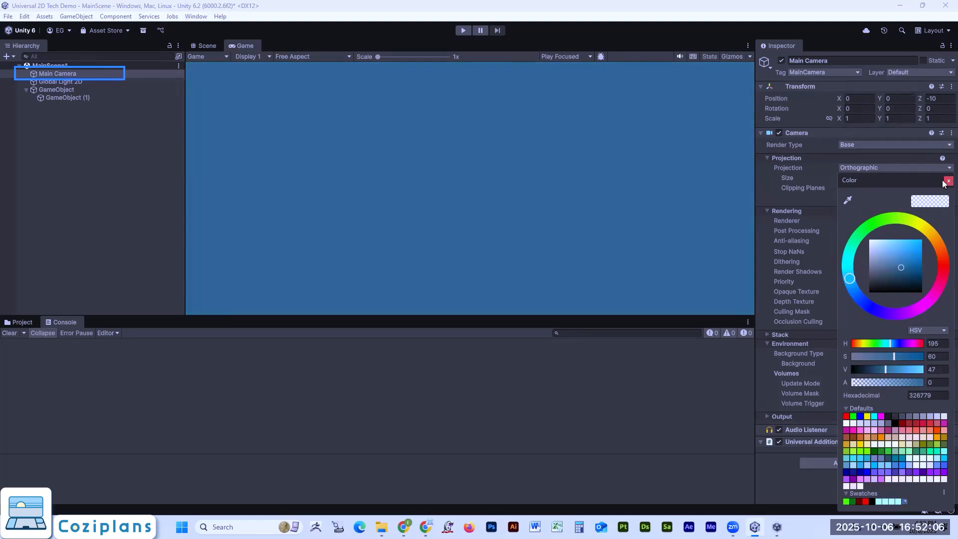
{"action": "left_click", "coordinate": [948, 180]}
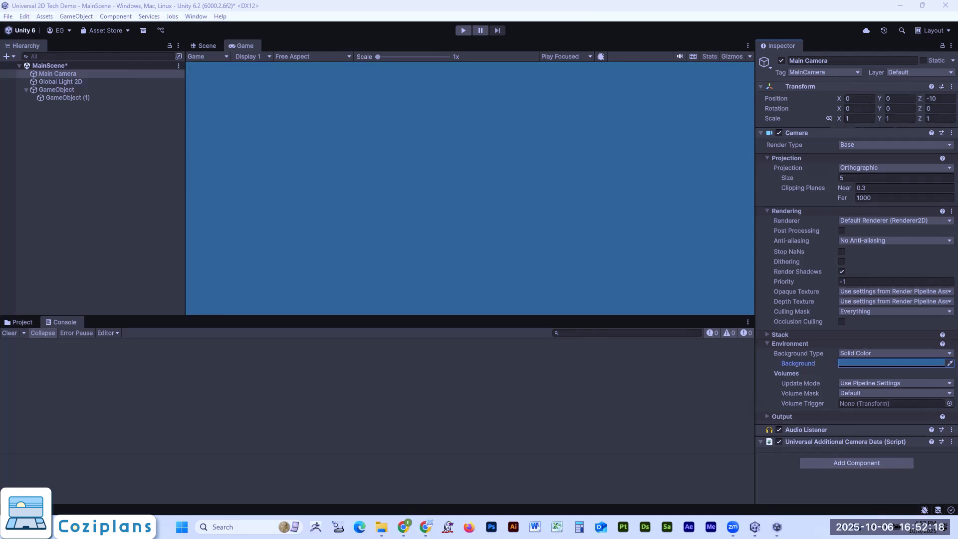
- Inspect the Main Camera once more, followed by the Light 2D settings of Global Light 2D
{"action": "left_click", "coordinate": [71, 75]}
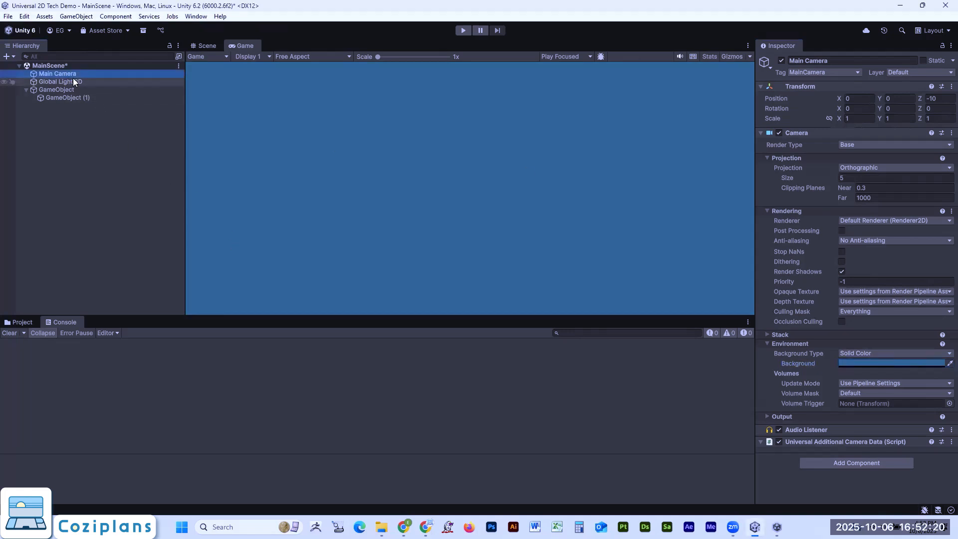
{"action": "left_click", "coordinate": [58, 83]}
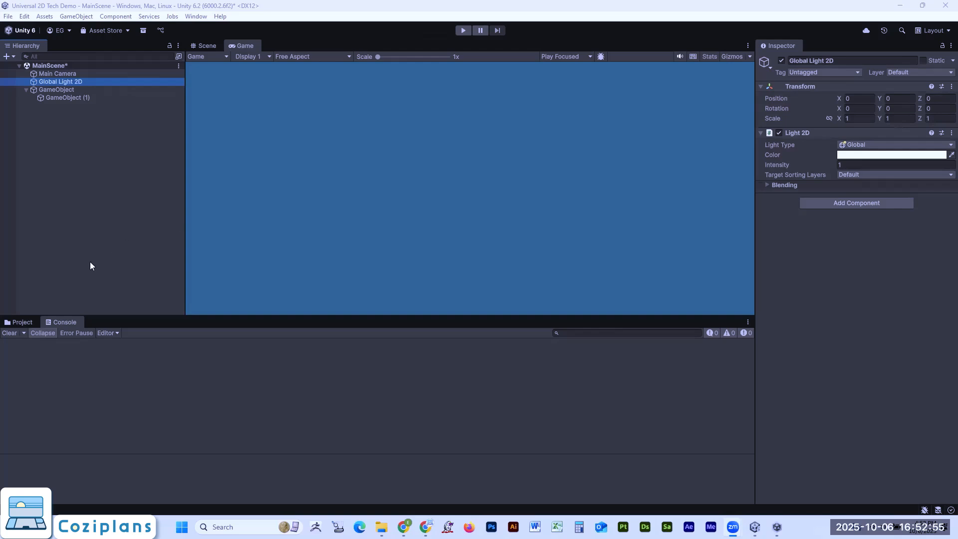
- Show the project files, expand the Assets folder and view the contents of its Sprites subfolder
{"action": "left_click", "coordinate": [20, 322]}
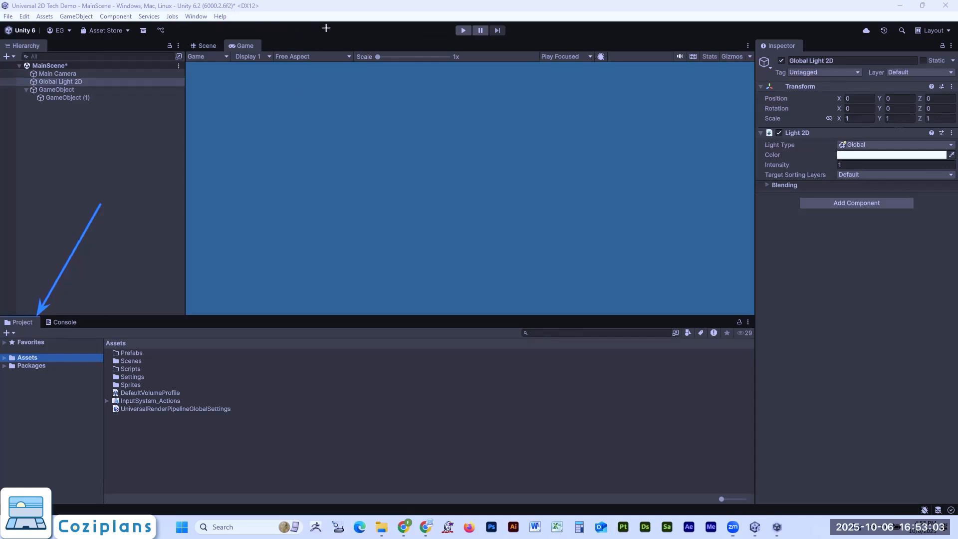
{"action": "mouse_move", "coordinate": [2, 316]}
{"action": "left_mouse_down"}
{"action": "mouse_move", "coordinate": [419, 434]}
{"action": "mouse_move", "coordinate": [684, 471]}
{"action": "mouse_move", "coordinate": [749, 497]}
{"action": "left_mouse_up"}
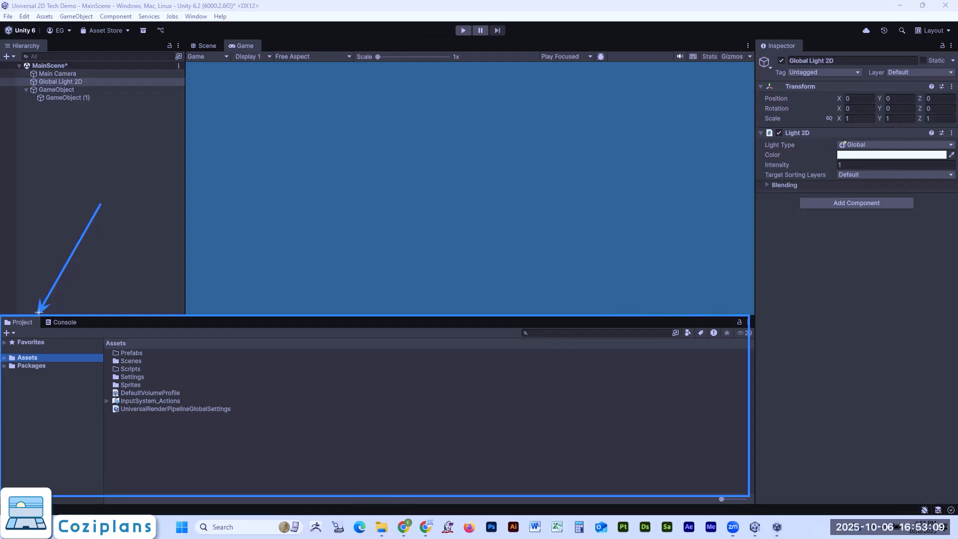
{"action": "left_click_drag", "start_coordinate": [38, 315], "coordinate": [99, 331]}
{"action": "mouse_move", "coordinate": [2, 316]}
{"action": "left_mouse_down"}
{"action": "mouse_move", "coordinate": [188, 359]}
{"action": "mouse_move", "coordinate": [637, 427]}
{"action": "mouse_move", "coordinate": [797, 497]}
{"action": "mouse_move", "coordinate": [764, 489]}
{"action": "mouse_move", "coordinate": [755, 498]}
{"action": "left_mouse_up"}
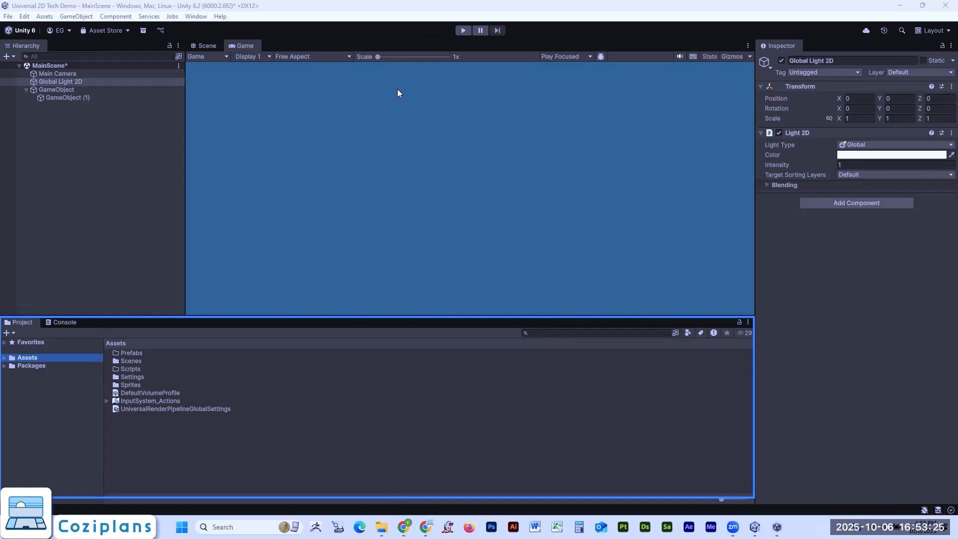
{"action": "mouse_move", "coordinate": [87, 253]}
{"action": "left_mouse_down"}
{"action": "mouse_move", "coordinate": [43, 340]}
{"action": "mouse_move", "coordinate": [18, 356]}
{"action": "left_mouse_up"}
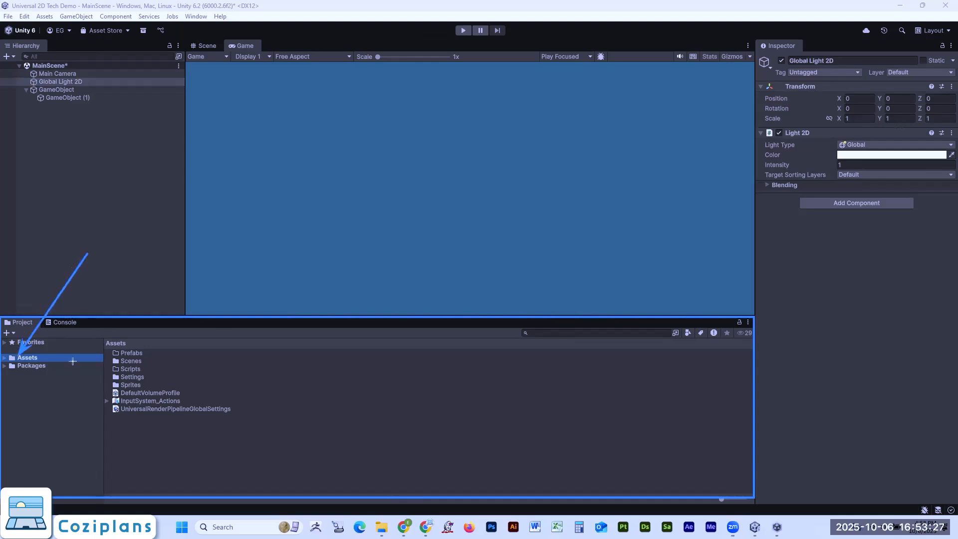
{"action": "left_click_drag", "start_coordinate": [130, 283], "coordinate": [127, 338]}
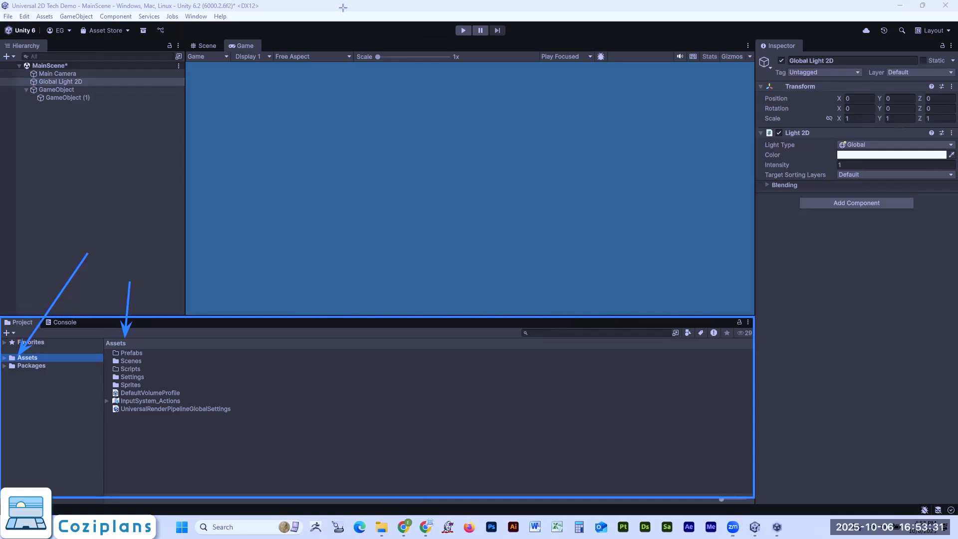
{"action": "left_click", "coordinate": [5, 357]}
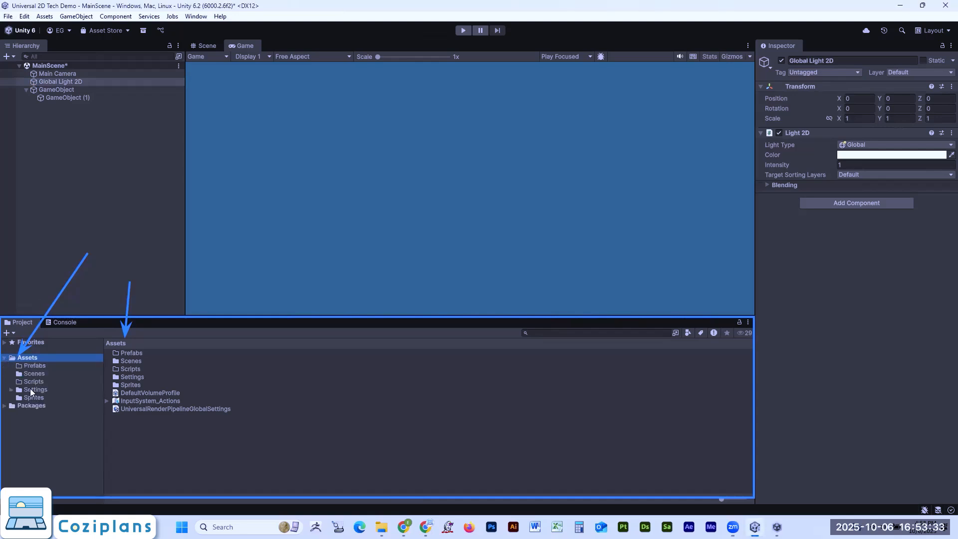
{"action": "left_click", "coordinate": [31, 398]}
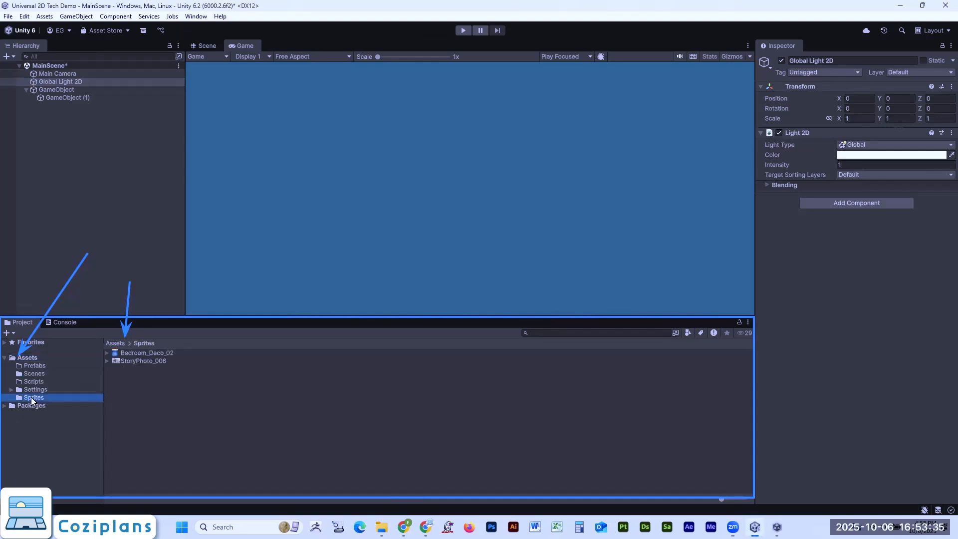
- Reveal the project's Sprites folder in File Explorer, open it and place its window over the Unity editor
{"action": "left_click", "coordinate": [38, 358]}
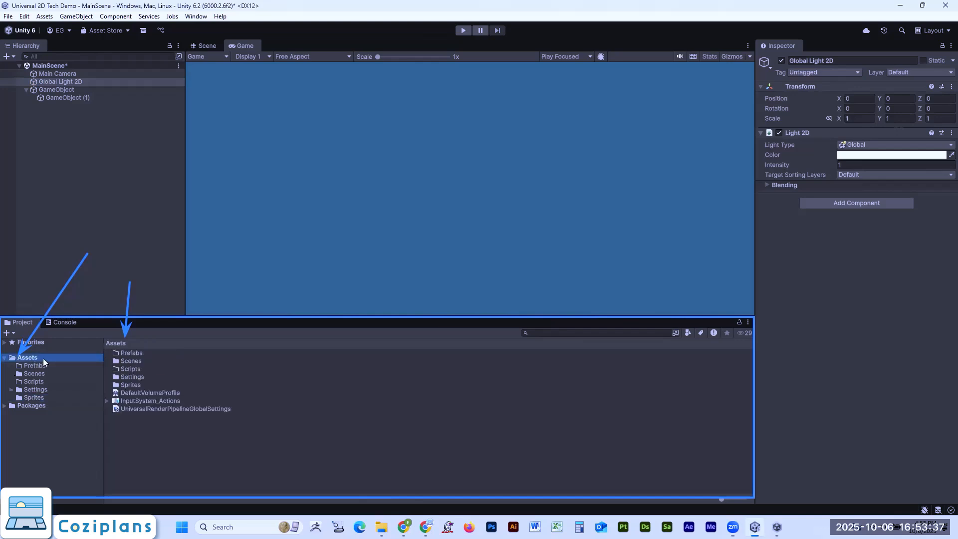
{"action": "double_click", "coordinate": [137, 386]}
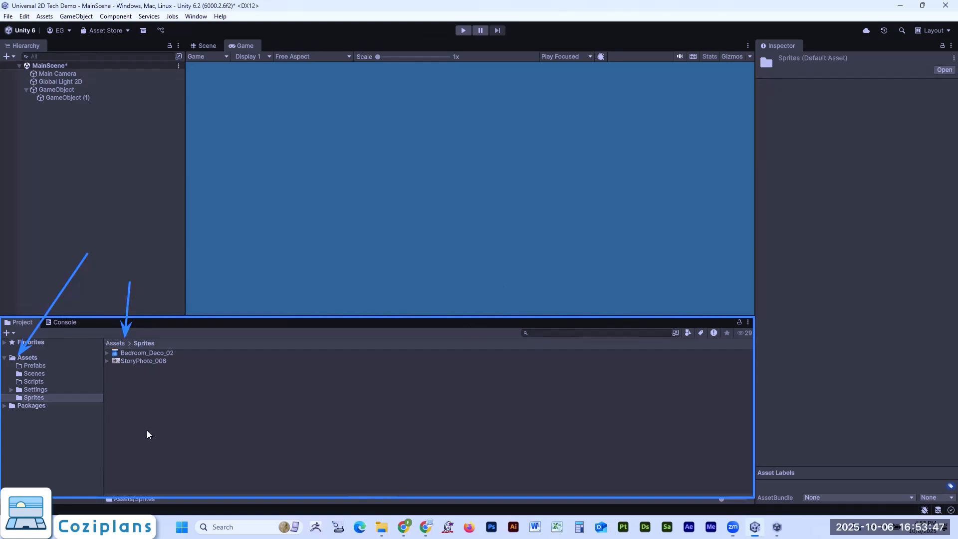
{"action": "right_click", "coordinate": [249, 374]}
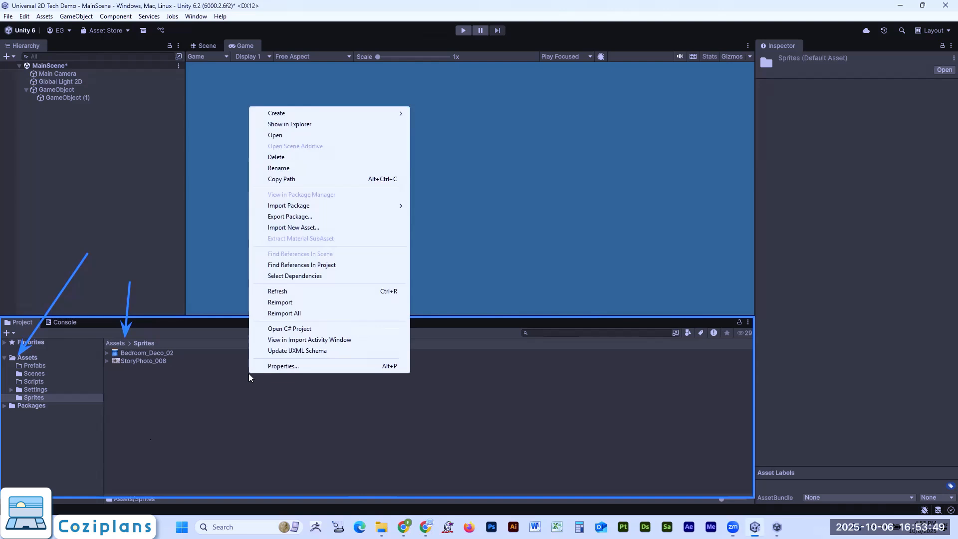
{"action": "left_click", "coordinate": [313, 125]}
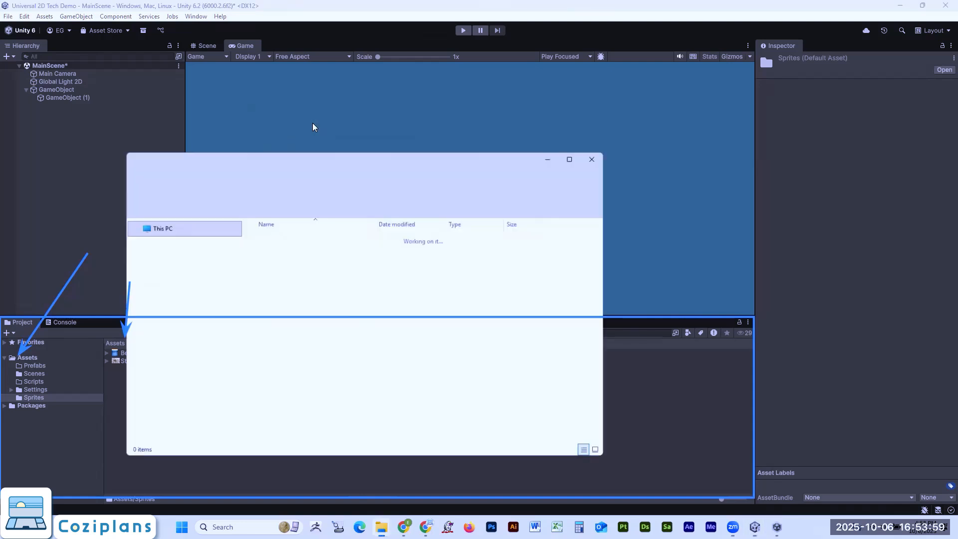
{"action": "left_click", "coordinate": [560, 37]}
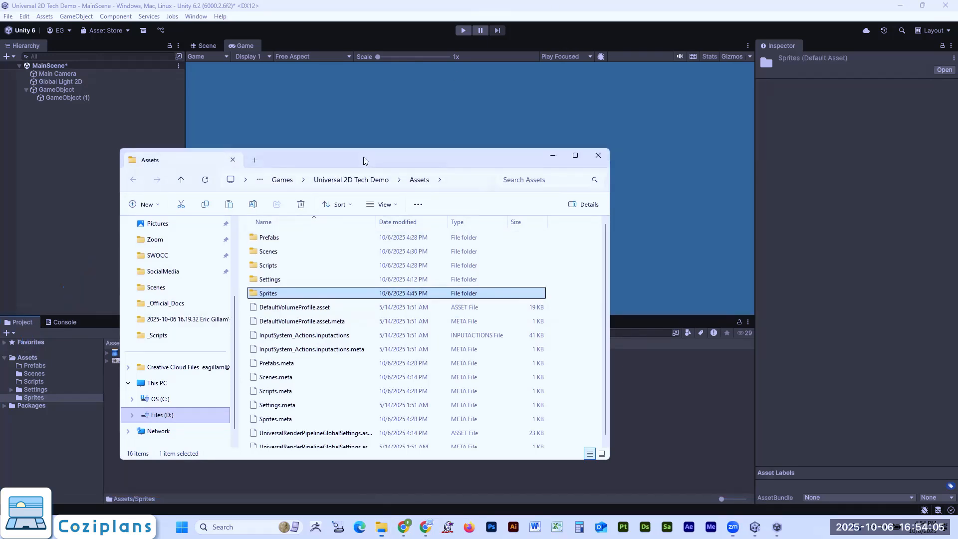
{"action": "left_click_drag", "start_coordinate": [363, 161], "coordinate": [471, 98]}
{"action": "double_click", "coordinate": [376, 230]}
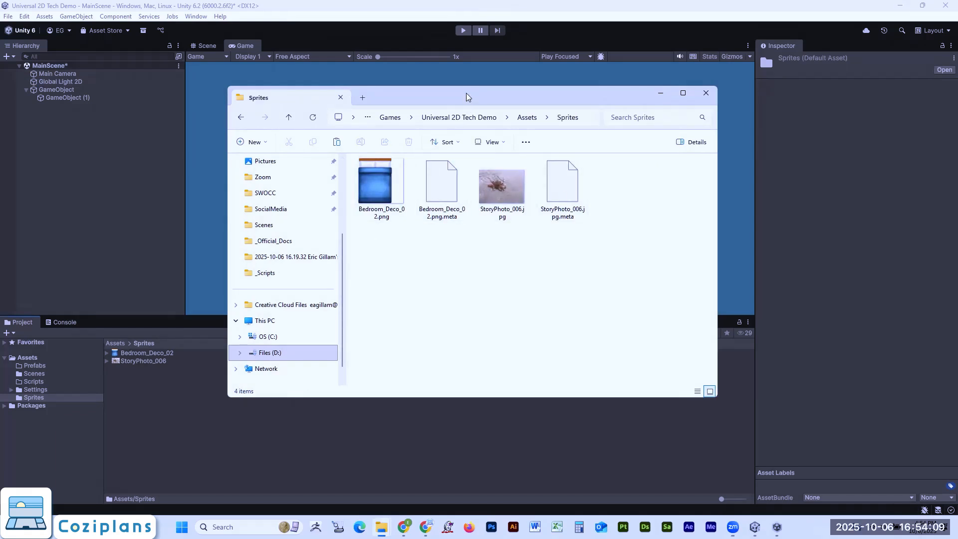
{"action": "left_click_drag", "start_coordinate": [467, 96], "coordinate": [503, 91]}
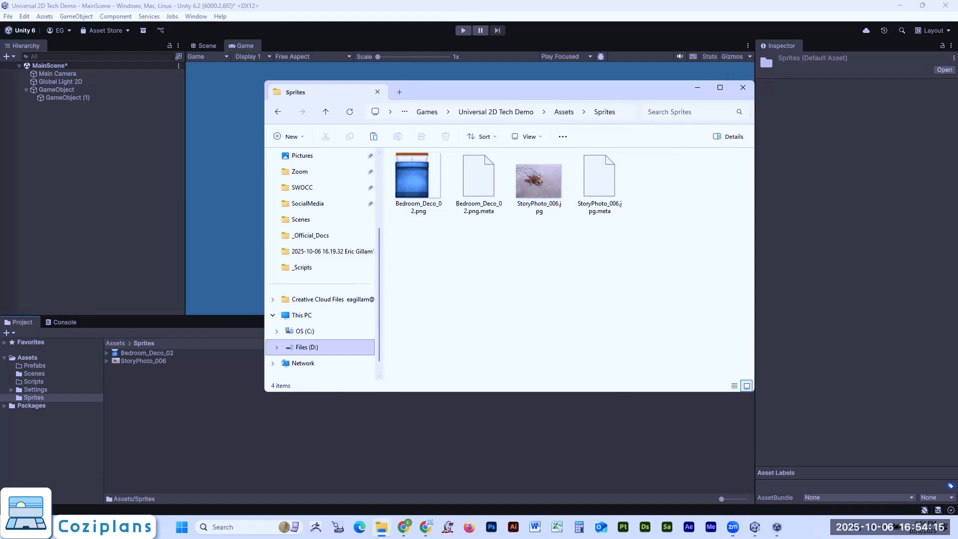
- Bring up the TilePalettes folder beside the Sprites folder and preview the image Bedroom_Deco_07.png
{"action": "mouse_move", "coordinate": [381, 527]}
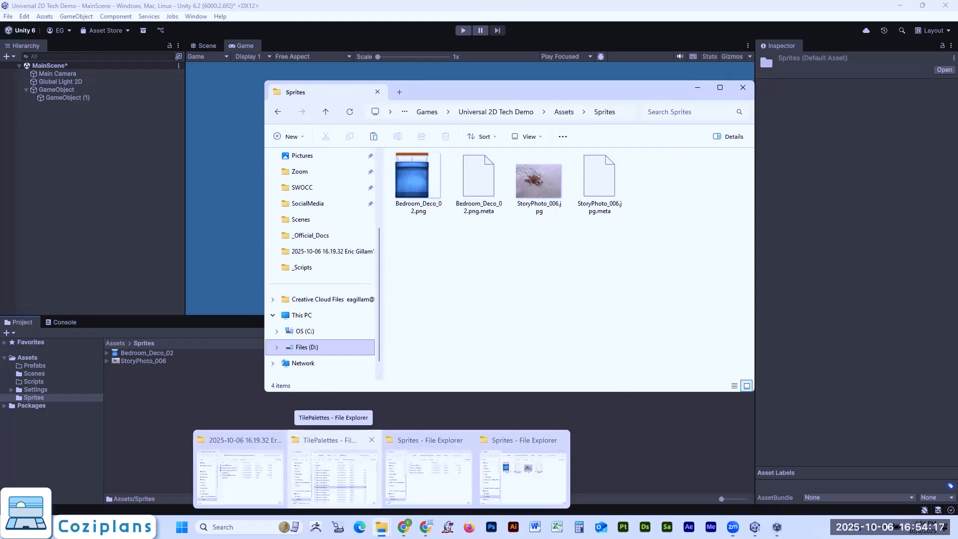
{"action": "left_click", "coordinate": [334, 470]}
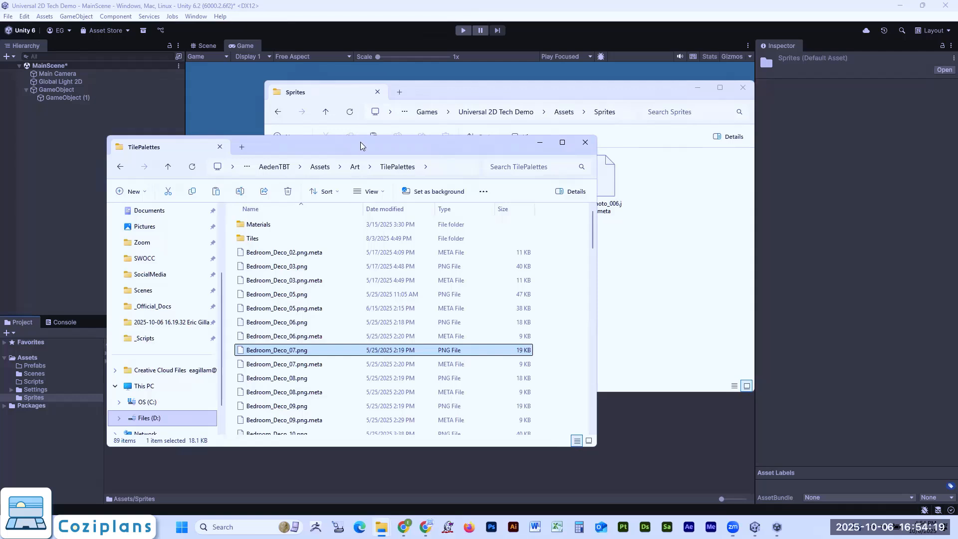
{"action": "left_click_drag", "start_coordinate": [361, 145], "coordinate": [308, 150]}
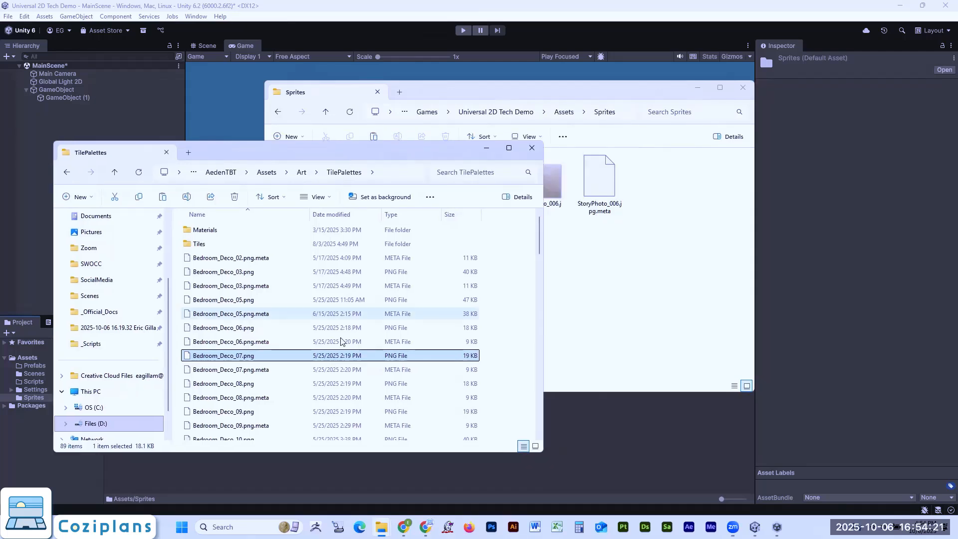
{"action": "double_click", "coordinate": [236, 358]}
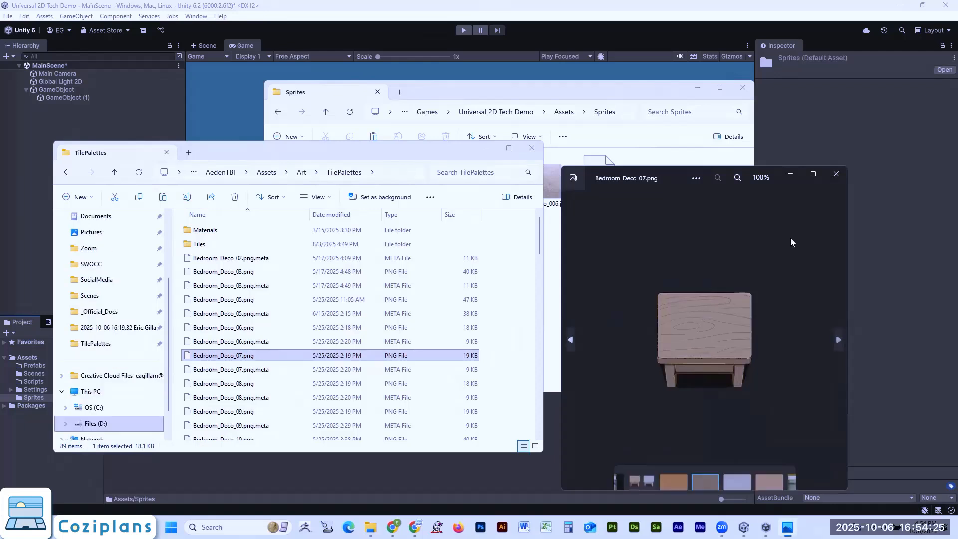
{"action": "left_click", "coordinate": [837, 175]}
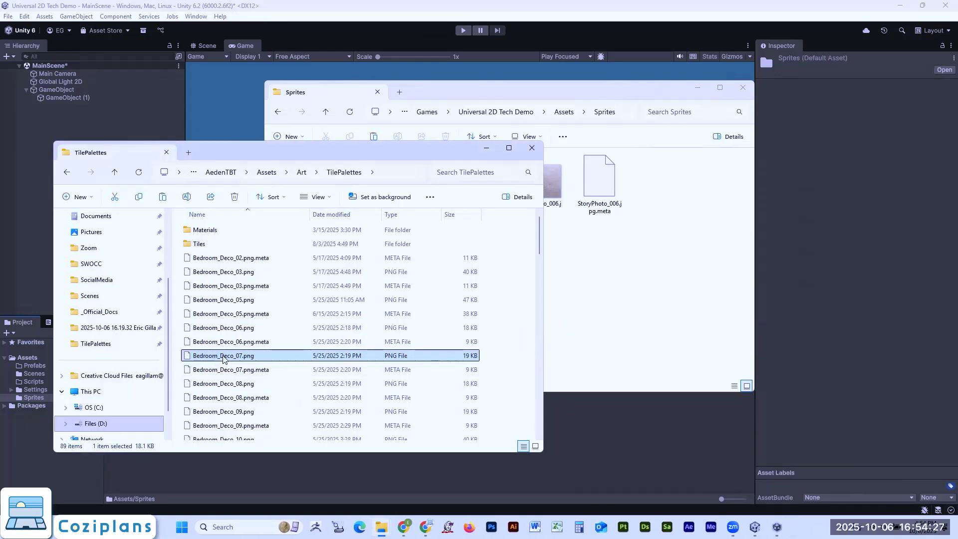
- Move Bedroom_Deco_07.png from TilePalettes into the project's Sprites folder and return to Unity to import it
{"action": "left_click_drag", "start_coordinate": [224, 356], "coordinate": [625, 271]}
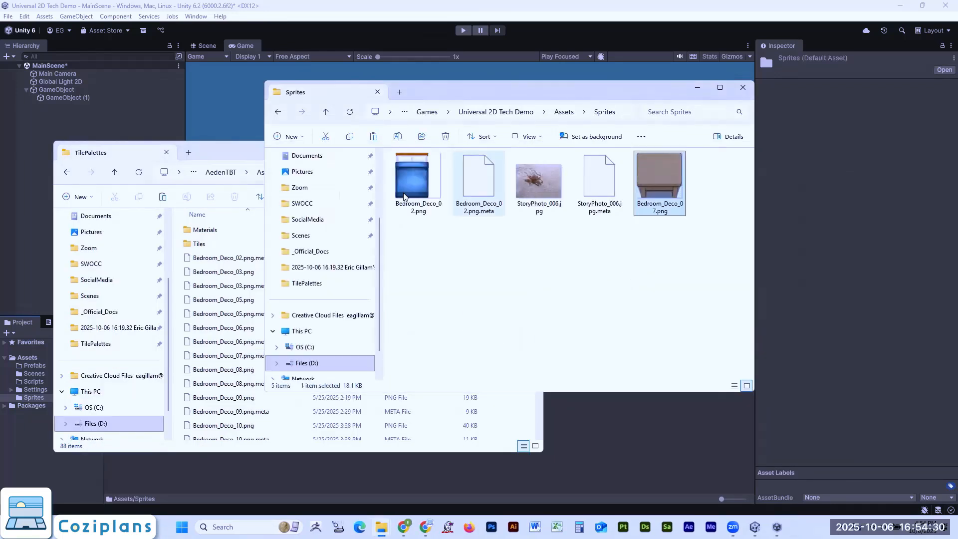
{"action": "left_click", "coordinate": [243, 153]}
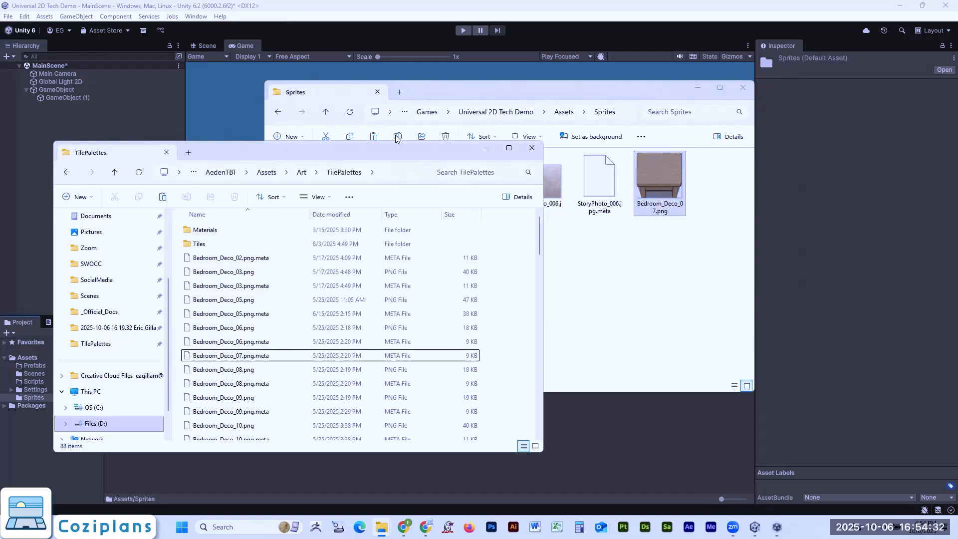
{"action": "left_click", "coordinate": [487, 148]}
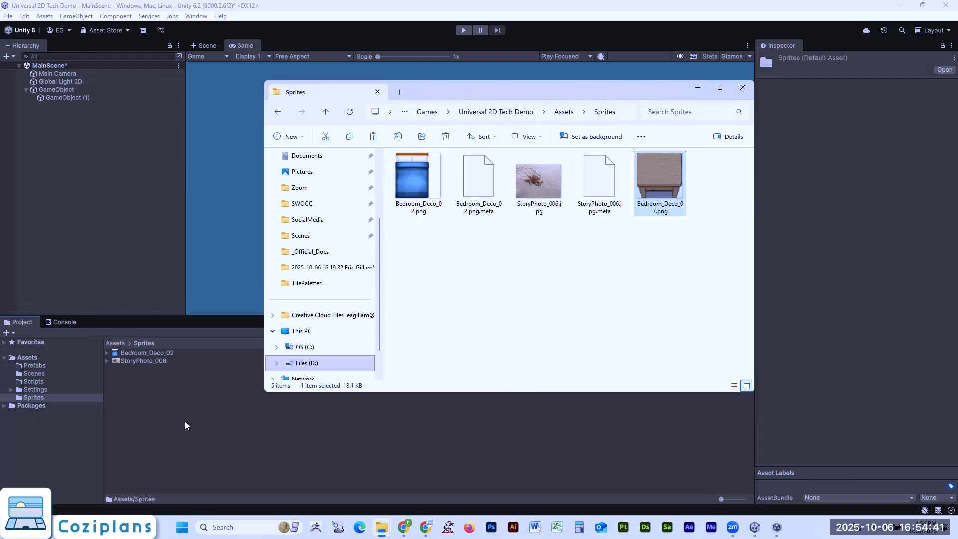
{"action": "left_click", "coordinate": [207, 414]}
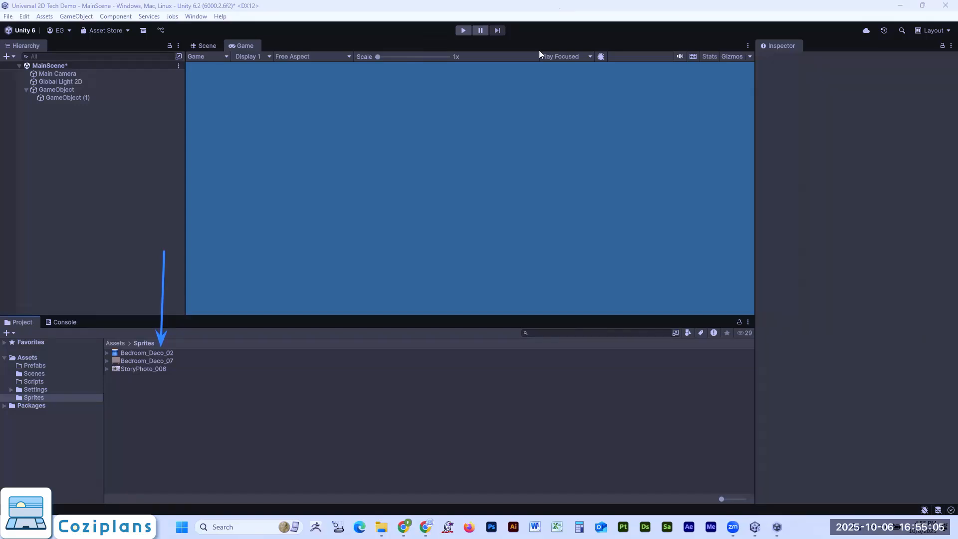
- Examine the imported Bedroom_Deco_07 texture, its sub-sprite, its source image and its import settings
{"action": "left_click", "coordinate": [107, 360]}
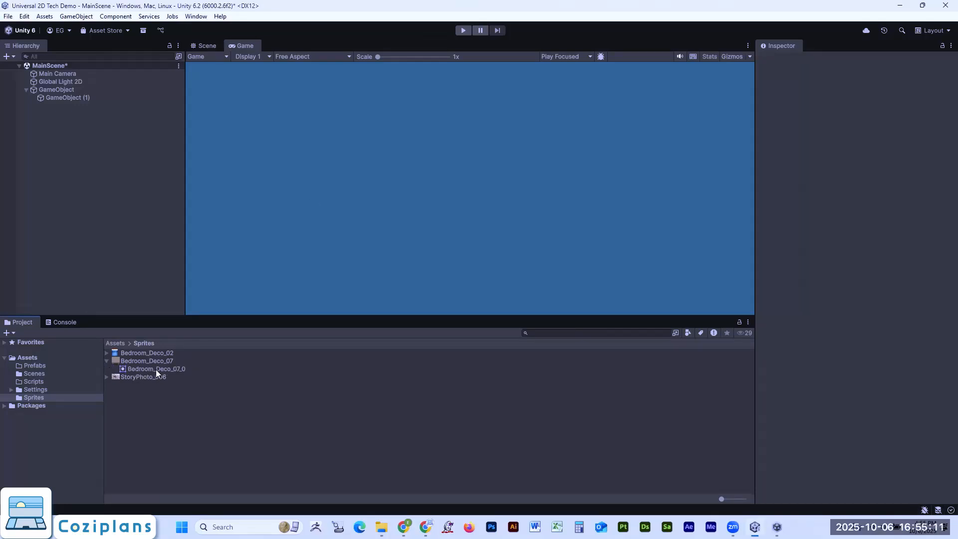
{"action": "left_click", "coordinate": [158, 367]}
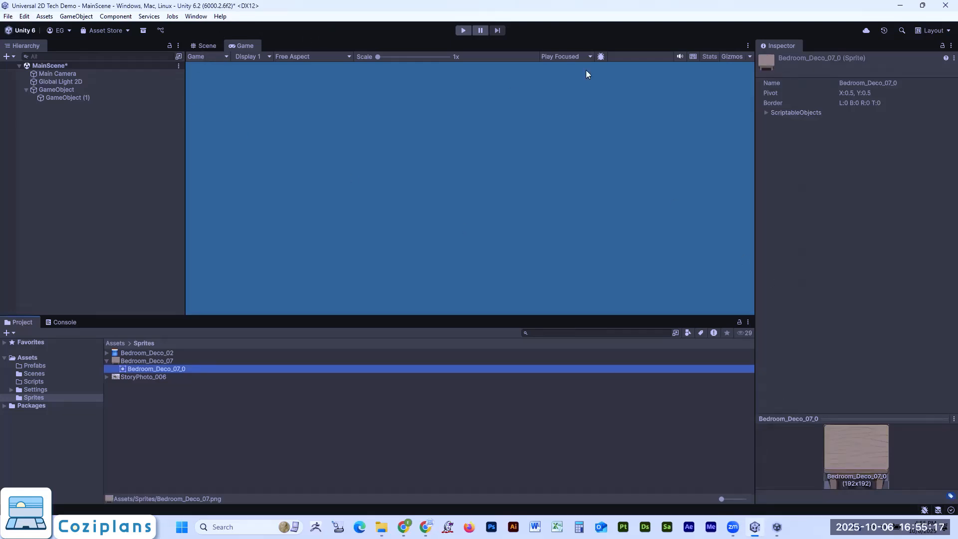
{"action": "double_click", "coordinate": [134, 362]}
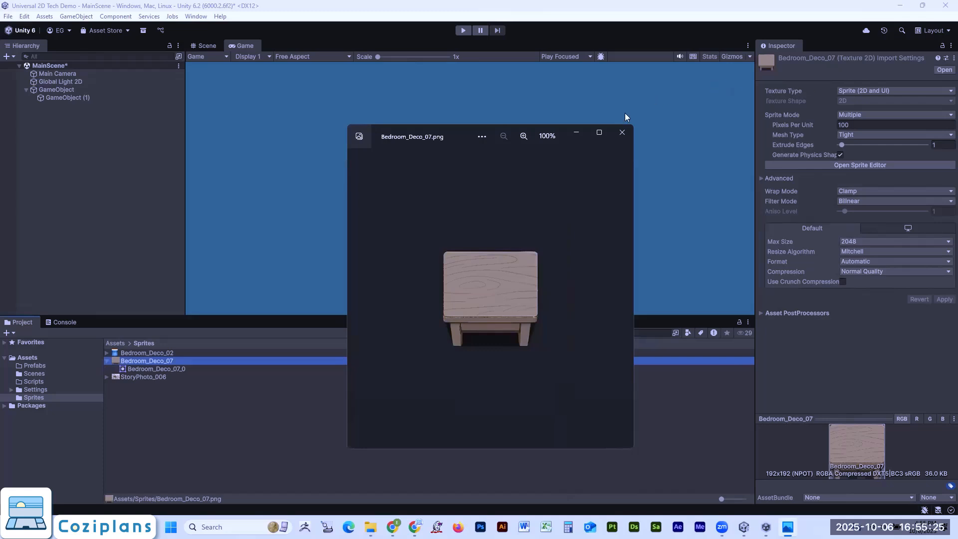
{"action": "left_click", "coordinate": [621, 133]}
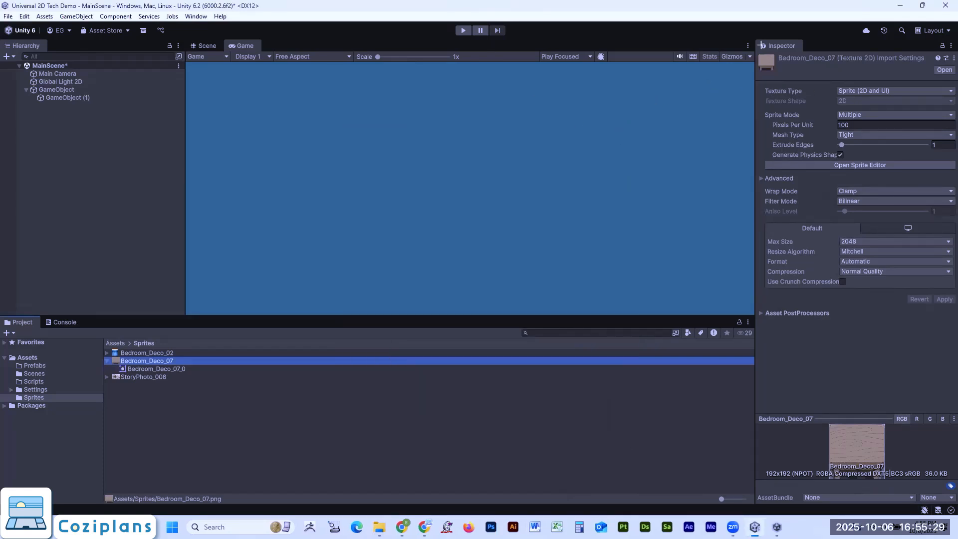
{"action": "left_click_drag", "start_coordinate": [760, 42], "coordinate": [949, 353]}
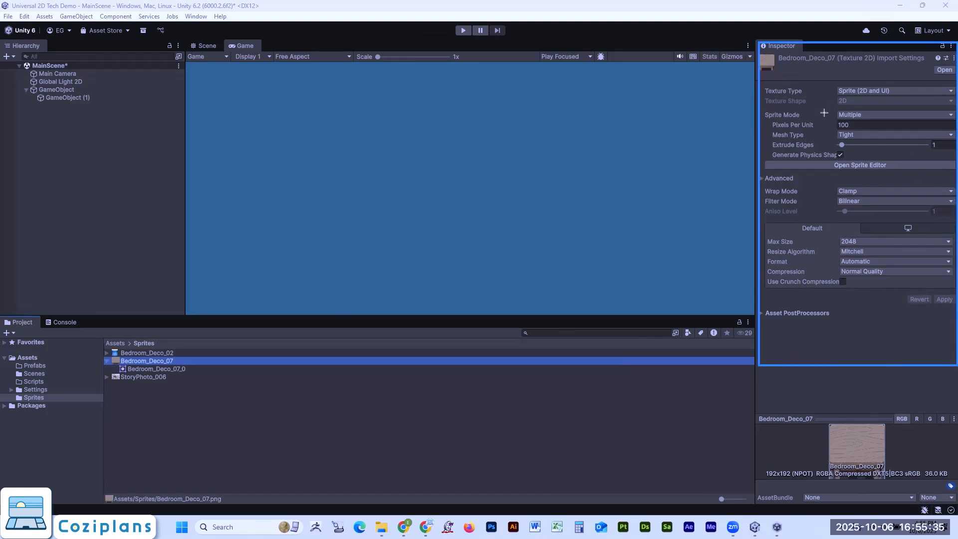
{"action": "left_click_drag", "start_coordinate": [764, 157], "coordinate": [953, 178]}
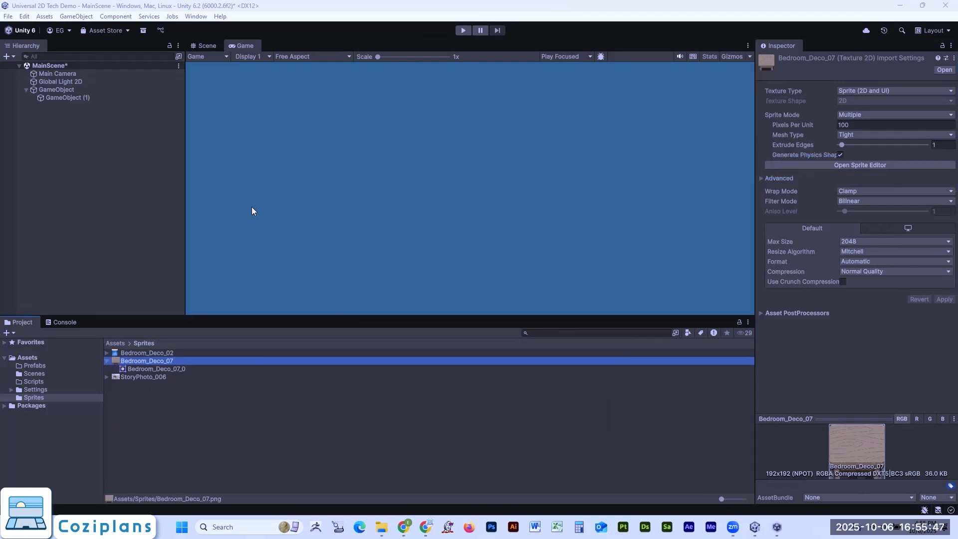
- Place Bedroom_Deco_07 at about X 2.2, Y 1.6 and Bedroom_Deco_02 at about X -1.9, Y 1.4 in the Scene view
{"action": "left_click", "coordinate": [106, 361]}
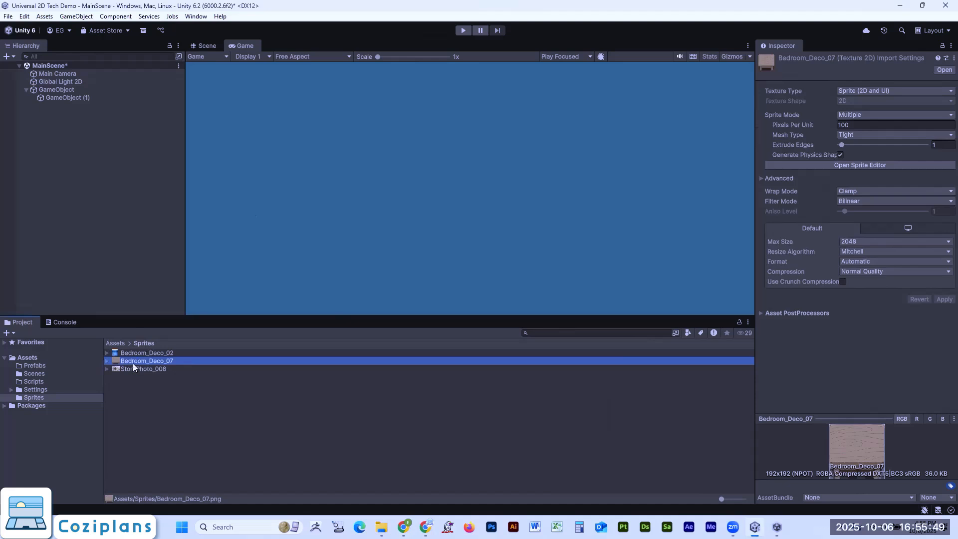
{"action": "mouse_move", "coordinate": [144, 360]}
{"action": "left_mouse_down"}
{"action": "mouse_move", "coordinate": [296, 321]}
{"action": "mouse_move", "coordinate": [445, 157]}
{"action": "mouse_move", "coordinate": [312, 219]}
{"action": "mouse_move", "coordinate": [428, 131]}
{"action": "mouse_move", "coordinate": [443, 161]}
{"action": "mouse_move", "coordinate": [458, 150]}
{"action": "mouse_move", "coordinate": [289, 65]}
{"action": "mouse_move", "coordinate": [417, 176]}
{"action": "mouse_move", "coordinate": [253, 55]}
{"action": "mouse_move", "coordinate": [170, 346]}
{"action": "mouse_move", "coordinate": [156, 357]}
{"action": "left_mouse_up"}
{"action": "left_click", "coordinate": [200, 47]}
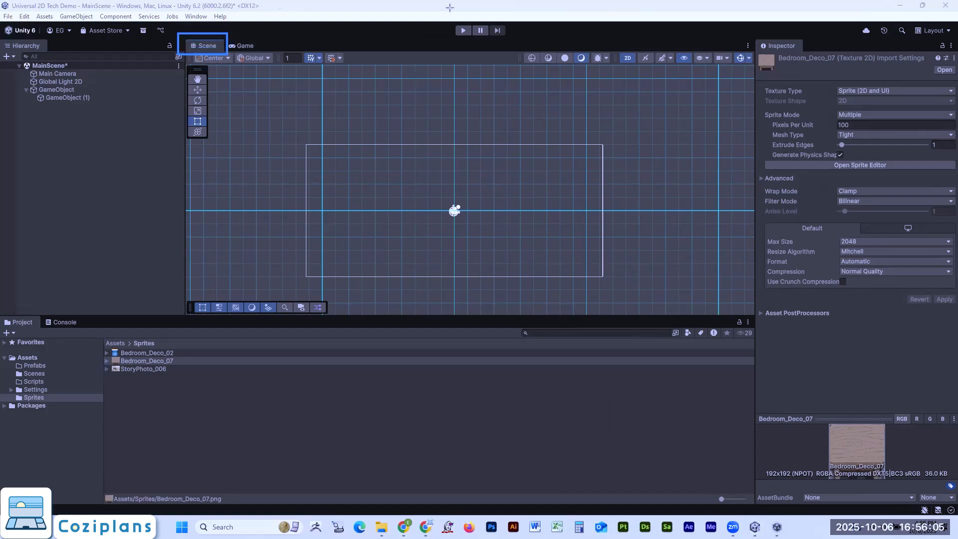
{"action": "left_click_drag", "start_coordinate": [128, 360], "coordinate": [482, 190]}
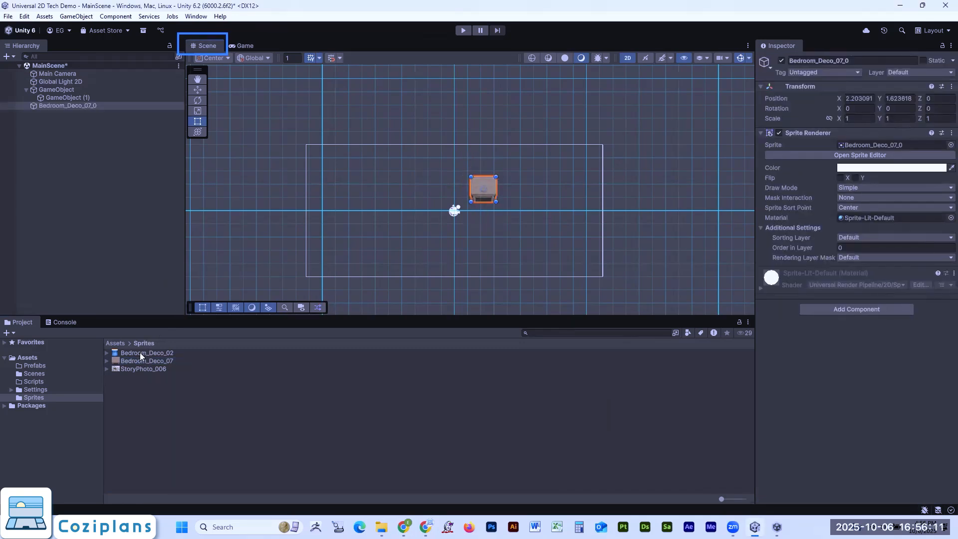
{"action": "left_click_drag", "start_coordinate": [139, 352], "coordinate": [430, 193]}
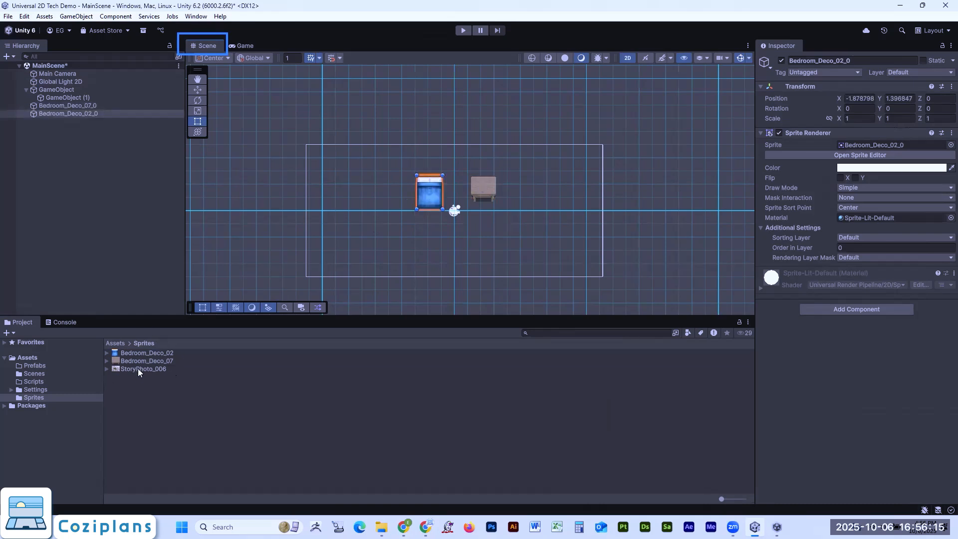
- Try adding the StoryPhoto_006 image to the scene and undo its placement
{"action": "left_click_drag", "start_coordinate": [137, 369], "coordinate": [522, 182]}
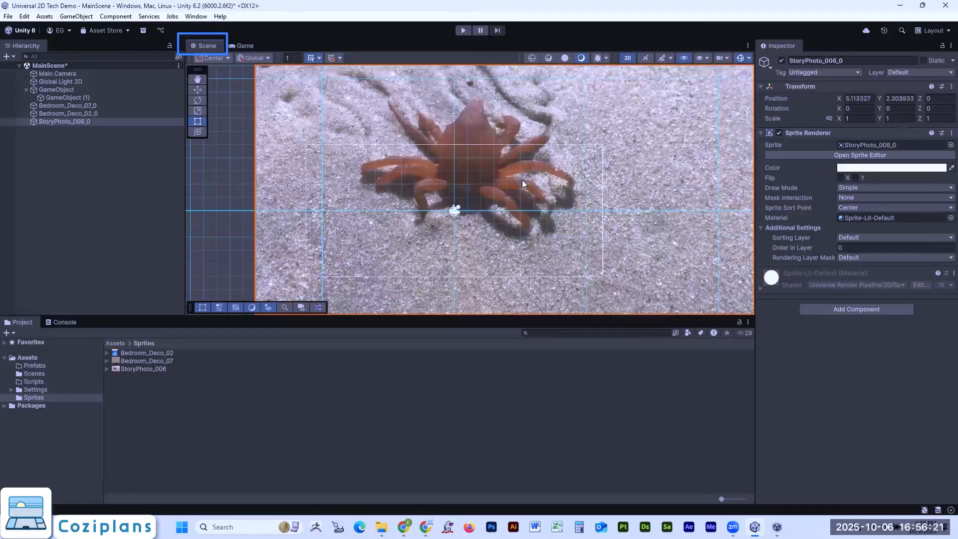
{"action": "key", "text": "ctrl+z"}
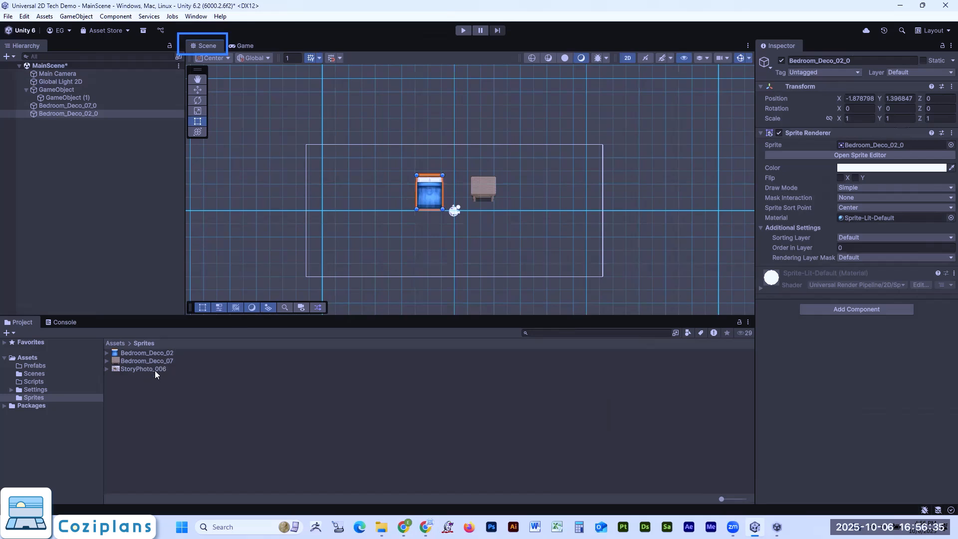
- Compare the pixel dimensions of StoryPhoto_006, Bedroom_Deco_07 and Bedroom_Deco_02 in their texture previews
{"action": "left_click", "coordinate": [140, 371]}
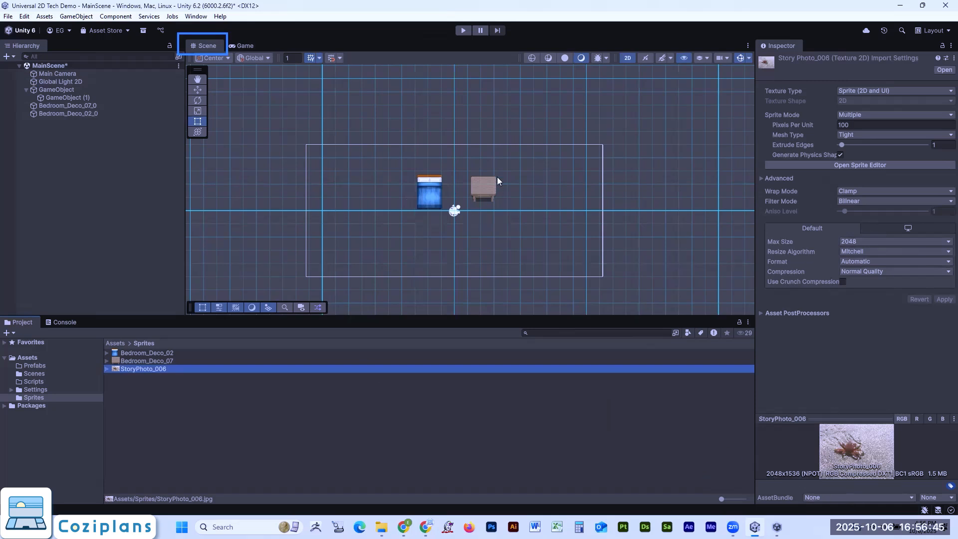
{"action": "left_click", "coordinate": [134, 361]}
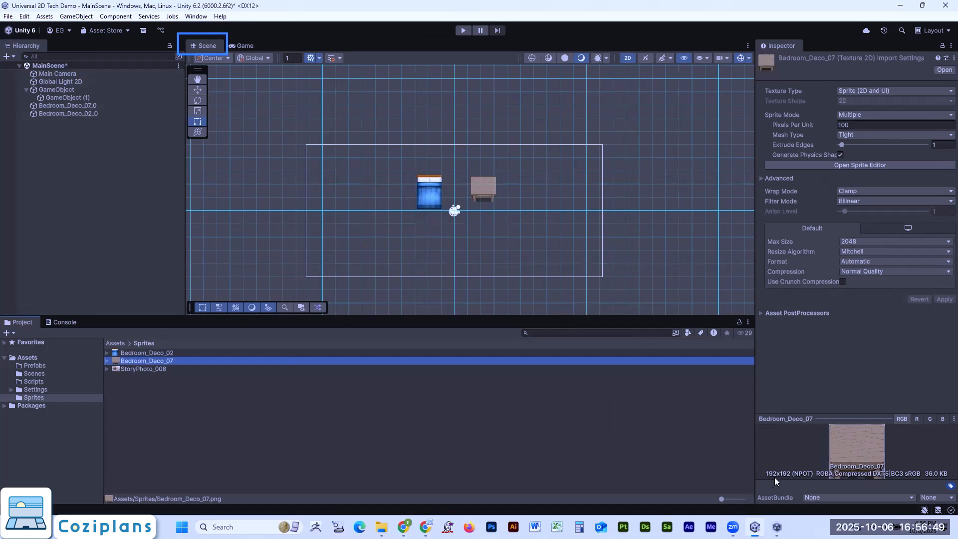
{"action": "left_click", "coordinate": [146, 353]}
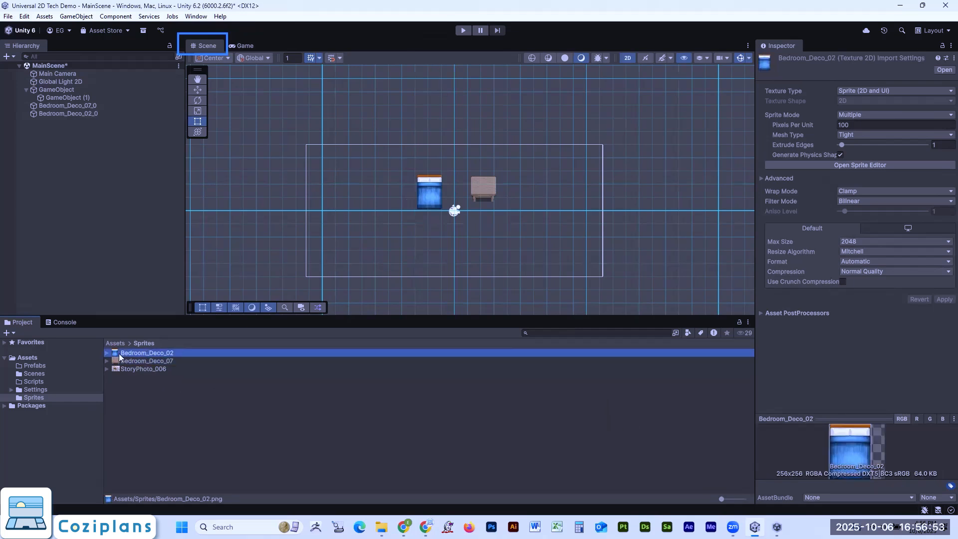
{"action": "left_click", "coordinate": [138, 369]}
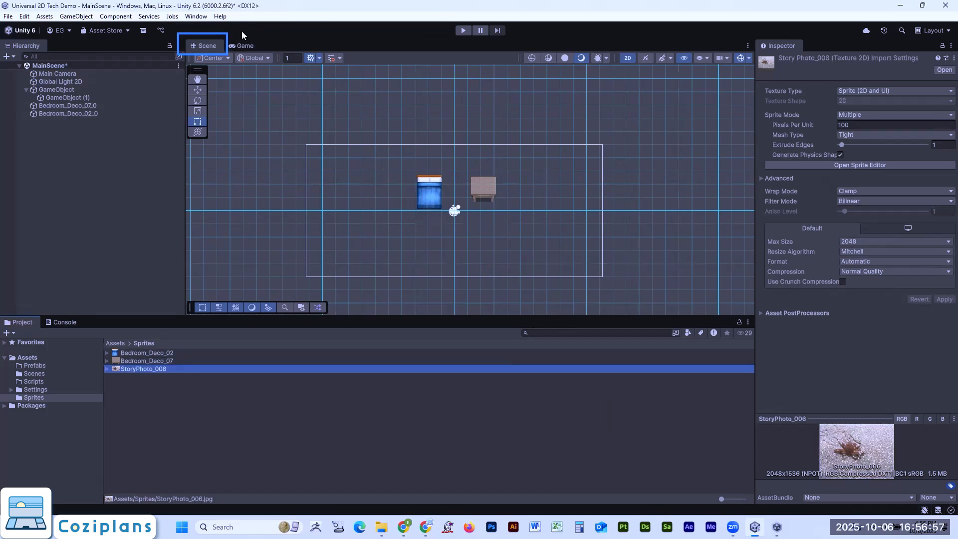
- Check the two placed sprites in the Game view, then return to the Scene view and review its transform tools
{"action": "left_click", "coordinate": [244, 45]}
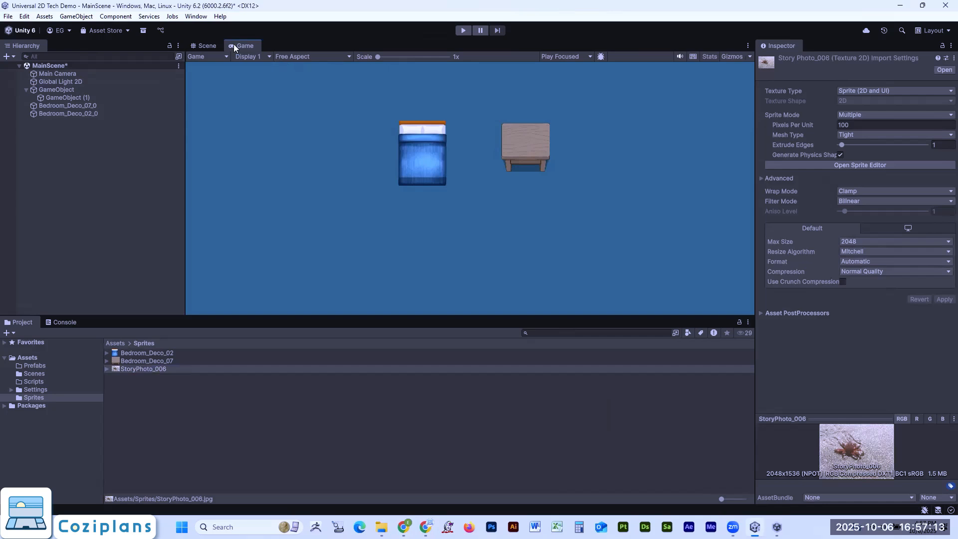
{"action": "left_click", "coordinate": [205, 46]}
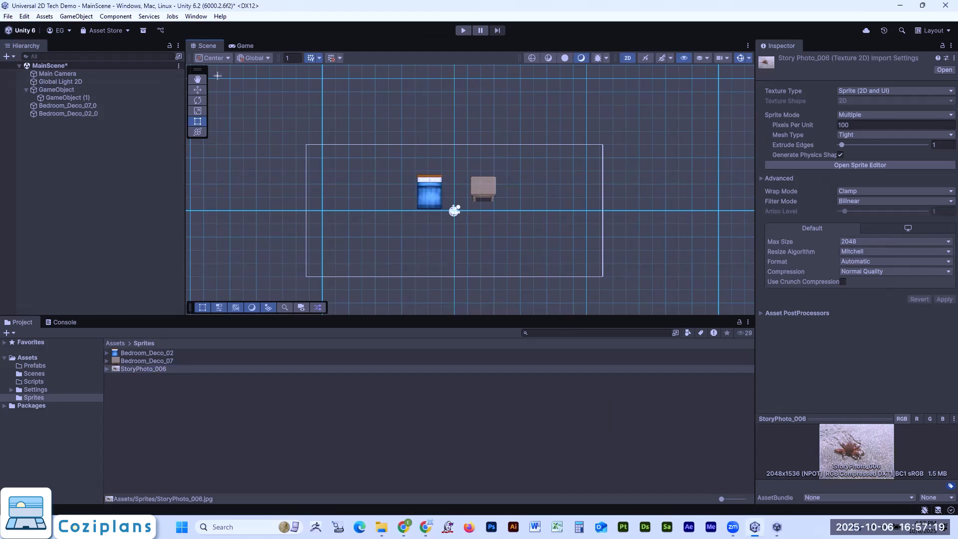
{"action": "left_click_drag", "start_coordinate": [185, 66], "coordinate": [209, 145]}
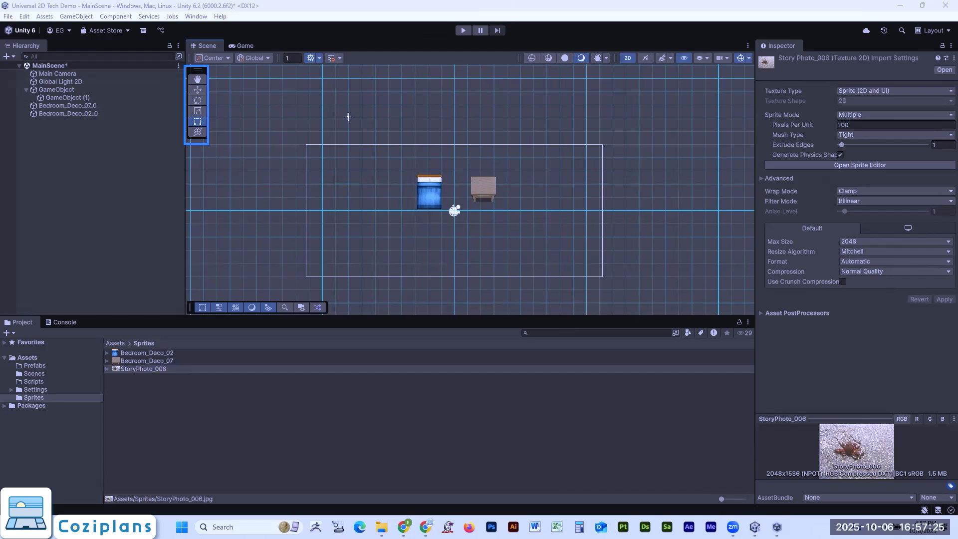
- Move the Bedroom_Deco_02_0 sprite with the Move tool to about X -6.3, Y 2.08
{"action": "mouse_move", "coordinate": [262, 79]}
{"action": "left_mouse_down"}
{"action": "mouse_move", "coordinate": [211, 79]}
{"action": "mouse_move", "coordinate": [218, 109]}
{"action": "left_mouse_up"}
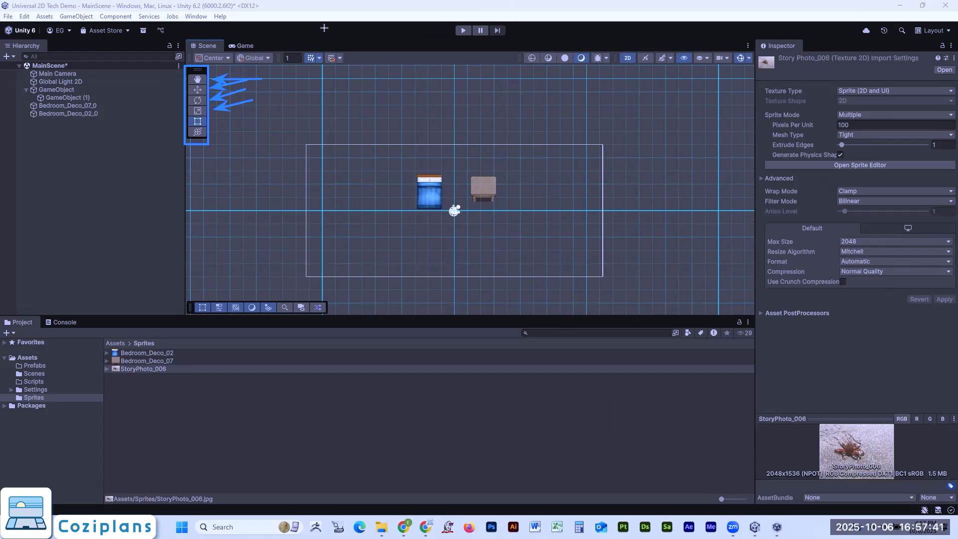
{"action": "key", "text": "Escape"}
{"action": "left_click", "coordinate": [198, 90]}
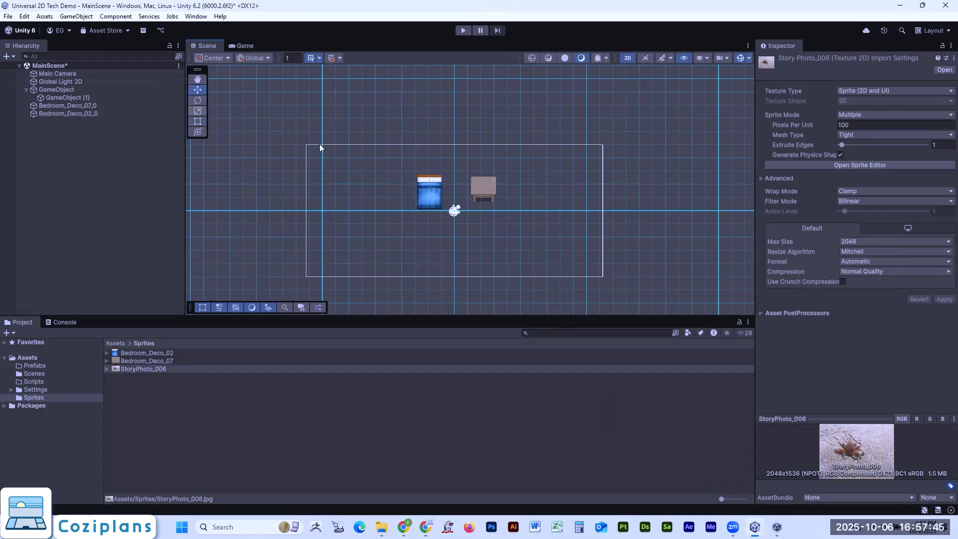
{"action": "left_click", "coordinate": [426, 202]}
{"action": "left_click", "coordinate": [380, 192]}
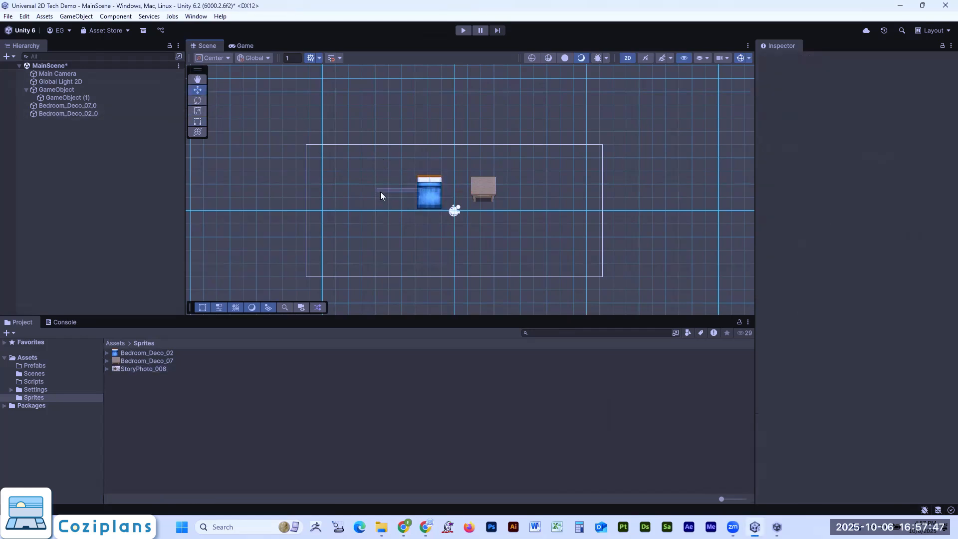
{"action": "left_click", "coordinate": [428, 198]}
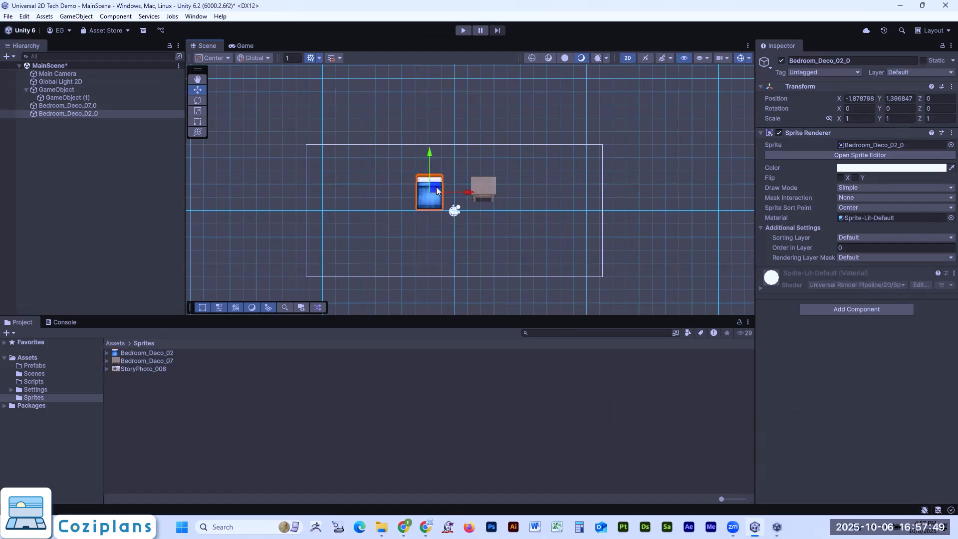
{"action": "left_click_drag", "start_coordinate": [438, 191], "coordinate": [378, 175]}
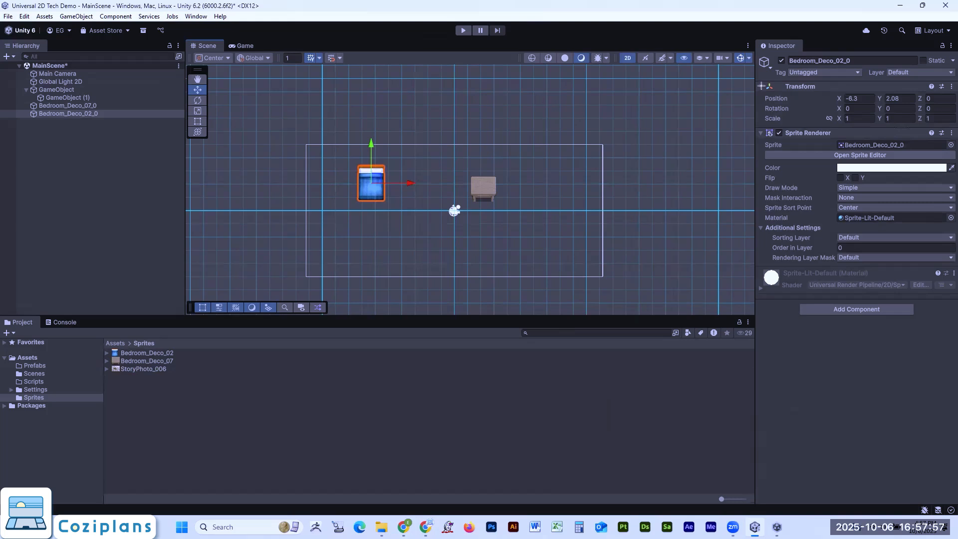
- Reposition Bedroom_Deco_02_0 to about X -4.71, Y 2.64 and Bedroom_Deco_07_0 to about X 3.71, Y 2.3
{"action": "left_click_drag", "start_coordinate": [755, 74], "coordinate": [951, 129]}
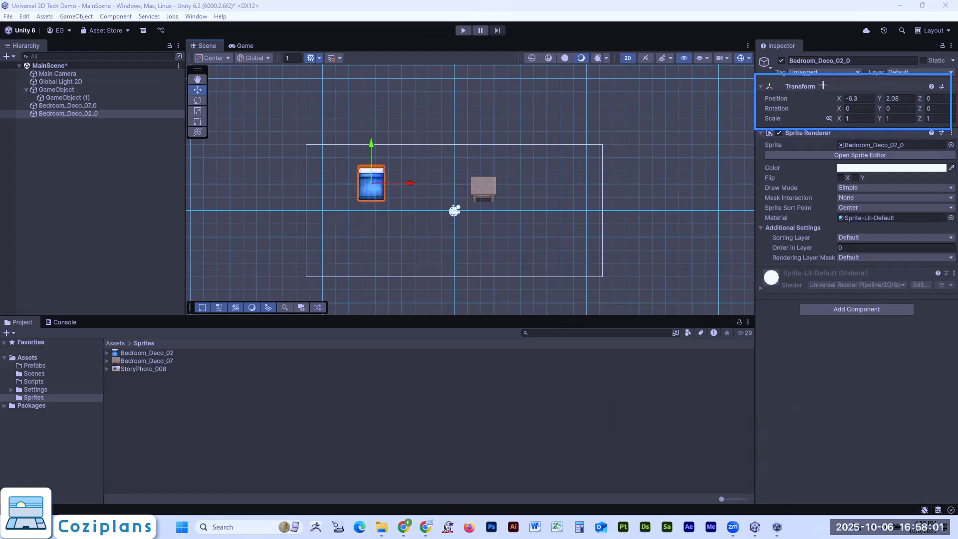
{"action": "left_click_drag", "start_coordinate": [823, 83], "coordinate": [951, 102]}
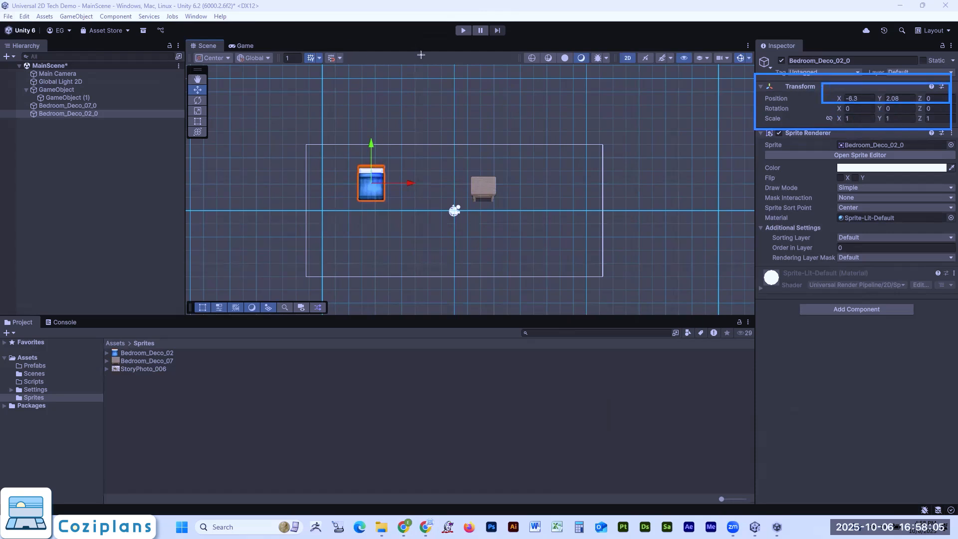
{"action": "left_click_drag", "start_coordinate": [381, 182], "coordinate": [404, 167]}
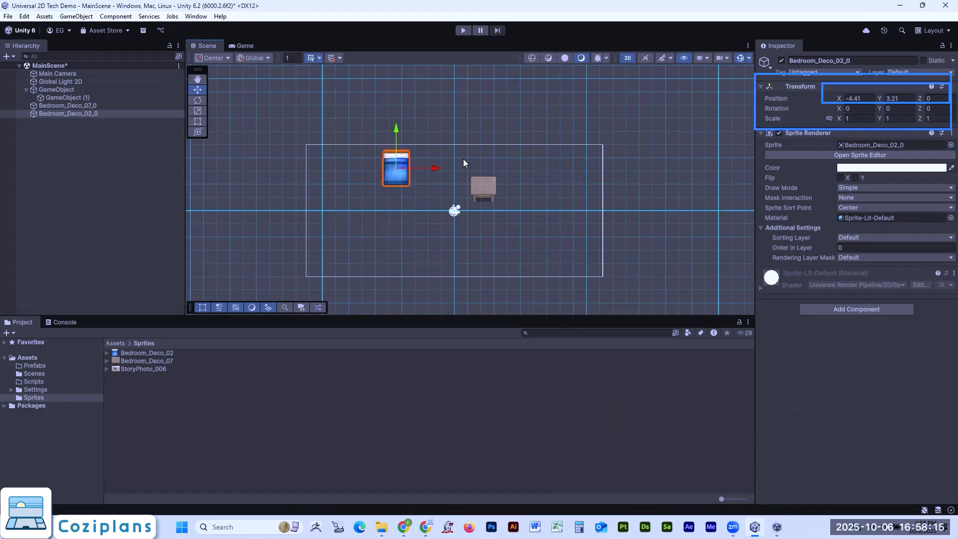
{"action": "left_click_drag", "start_coordinate": [388, 163], "coordinate": [385, 170]}
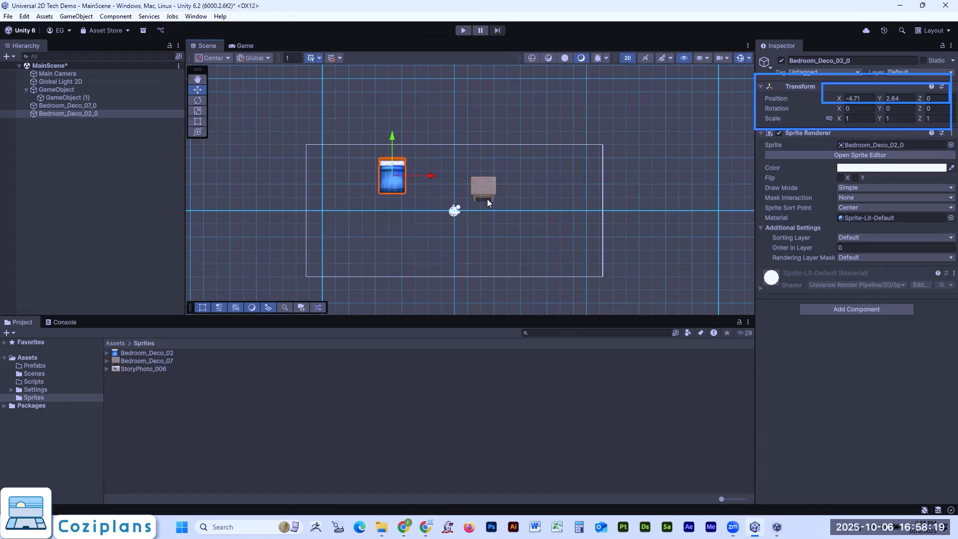
{"action": "left_click", "coordinate": [485, 202]}
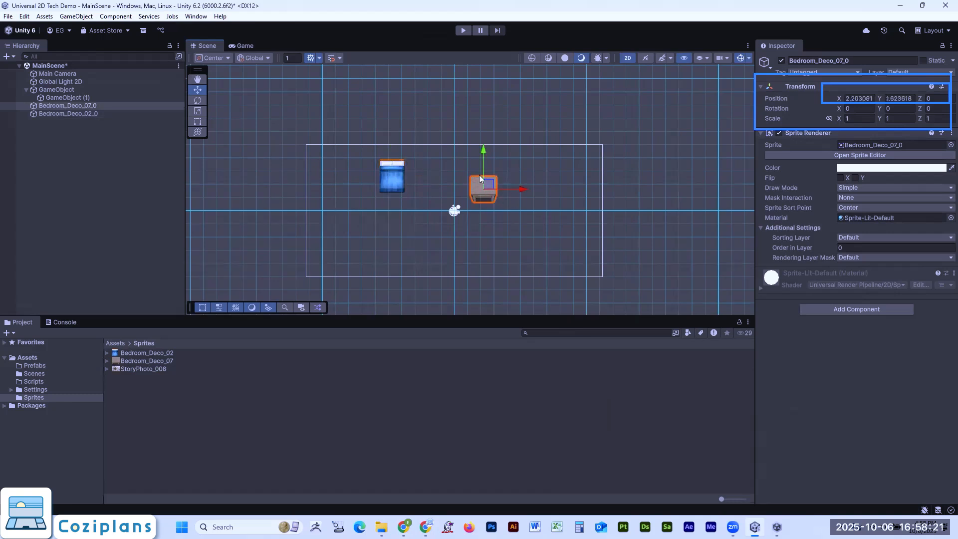
{"action": "left_click_drag", "start_coordinate": [494, 184], "coordinate": [514, 177]}
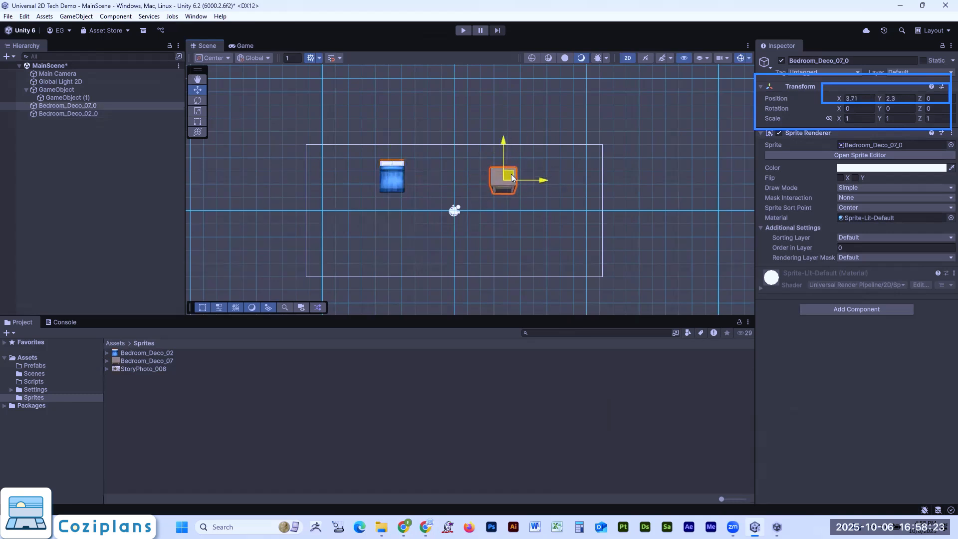
- Try rotating Bedroom_Deco_07_0 with the Rotate tool and undo the rotation
{"action": "left_click", "coordinate": [198, 100]}
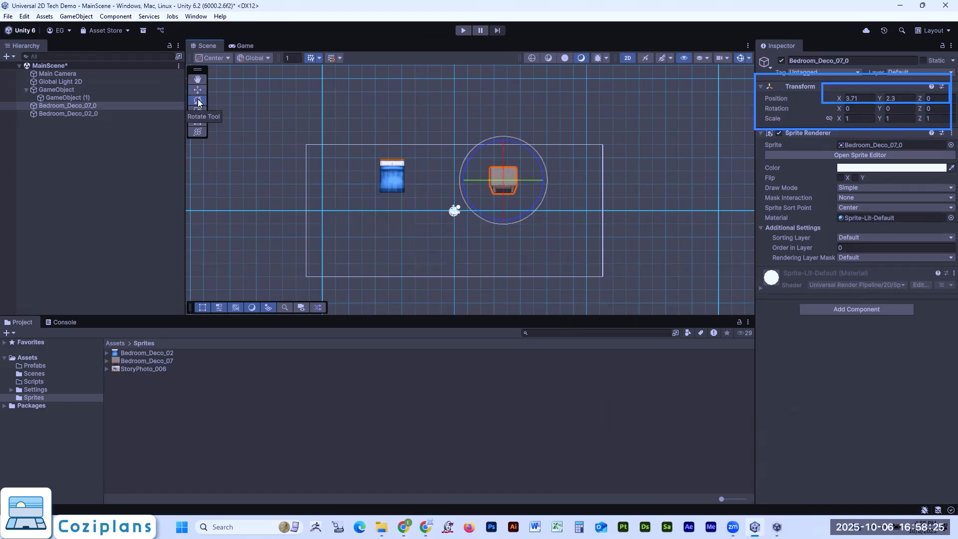
{"action": "left_click_drag", "start_coordinate": [472, 153], "coordinate": [588, 313]}
{"action": "key", "text": "ctrl+z"}
- Rotate Bedroom_Deco_02_0 with the Rotate tool to about 50.4 degrees around Z
{"action": "left_click", "coordinate": [393, 177]}
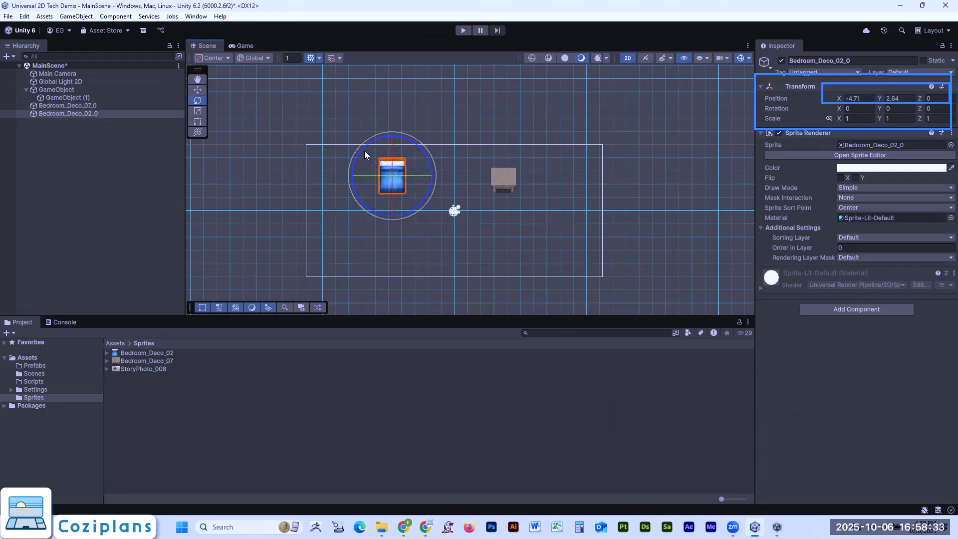
{"action": "left_click_drag", "start_coordinate": [364, 148], "coordinate": [394, 276]}
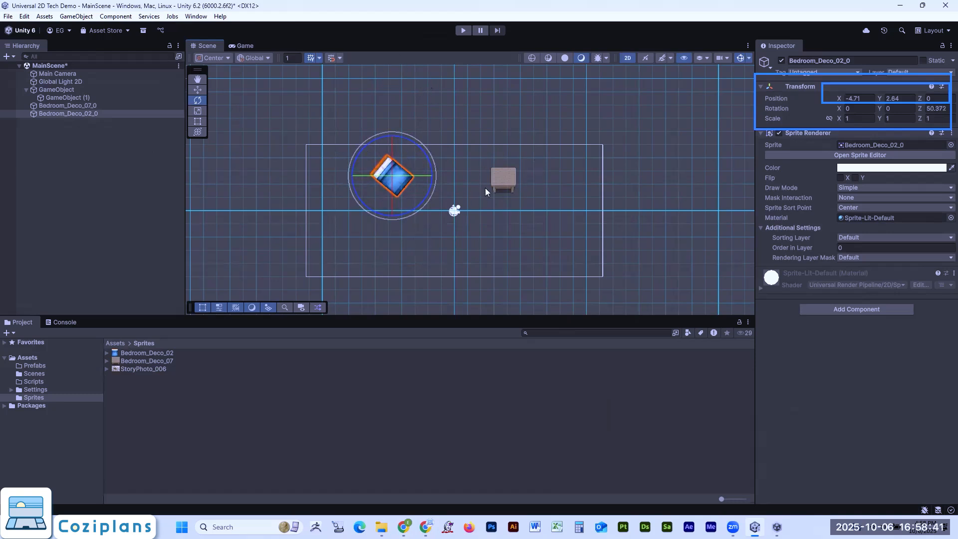
- Scale Bedroom_Deco_02_0 uniformly to about 1.69 and move it to about X -5.35, Y 1.13
{"action": "left_click", "coordinate": [198, 110]}
{"action": "mouse_move", "coordinate": [393, 174]}
{"action": "left_mouse_down"}
{"action": "mouse_move", "coordinate": [402, 270]}
{"action": "mouse_move", "coordinate": [398, 160]}
{"action": "mouse_move", "coordinate": [415, 123]}
{"action": "mouse_move", "coordinate": [399, 149]}
{"action": "mouse_move", "coordinate": [415, 155]}
{"action": "mouse_move", "coordinate": [371, 181]}
{"action": "mouse_move", "coordinate": [386, 185]}
{"action": "left_mouse_up"}
{"action": "left_click", "coordinate": [198, 90]}
- Check both sprites in the Game view and the Hierarchy, and review Bedroom_Deco_02_0's Z rotation back in the Scene view
{"action": "left_click", "coordinate": [245, 46]}
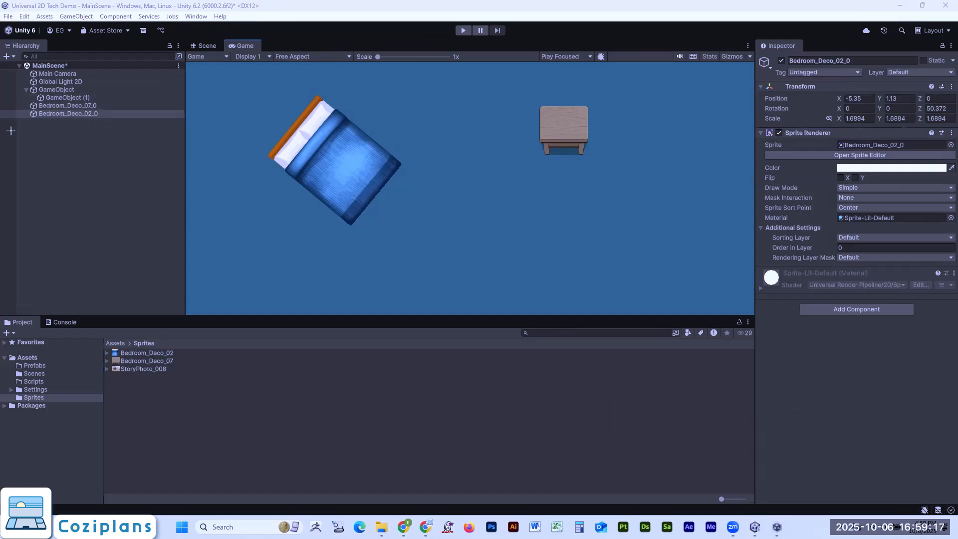
{"action": "left_click_drag", "start_coordinate": [9, 129], "coordinate": [106, 67]}
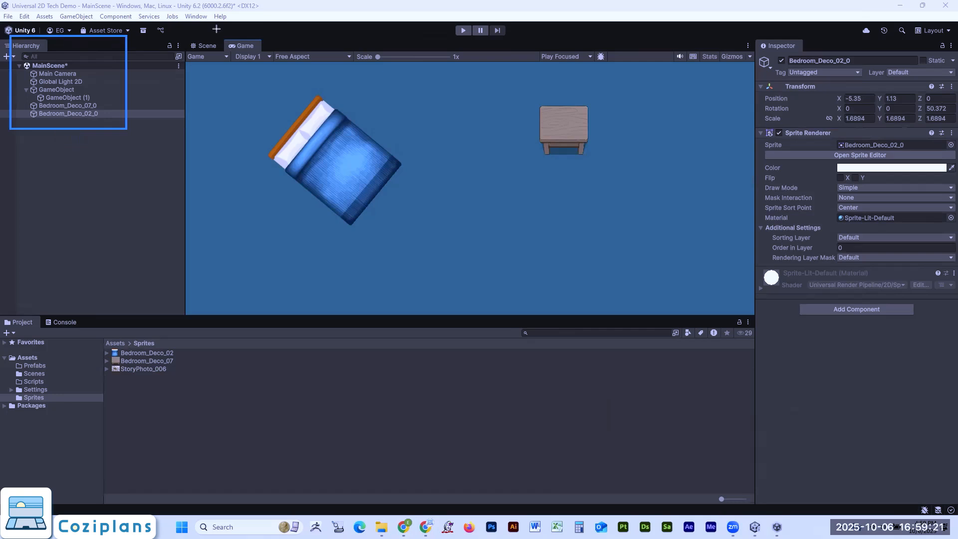
{"action": "left_click_drag", "start_coordinate": [70, 108], "coordinate": [87, 115]}
{"action": "left_click", "coordinate": [86, 115]}
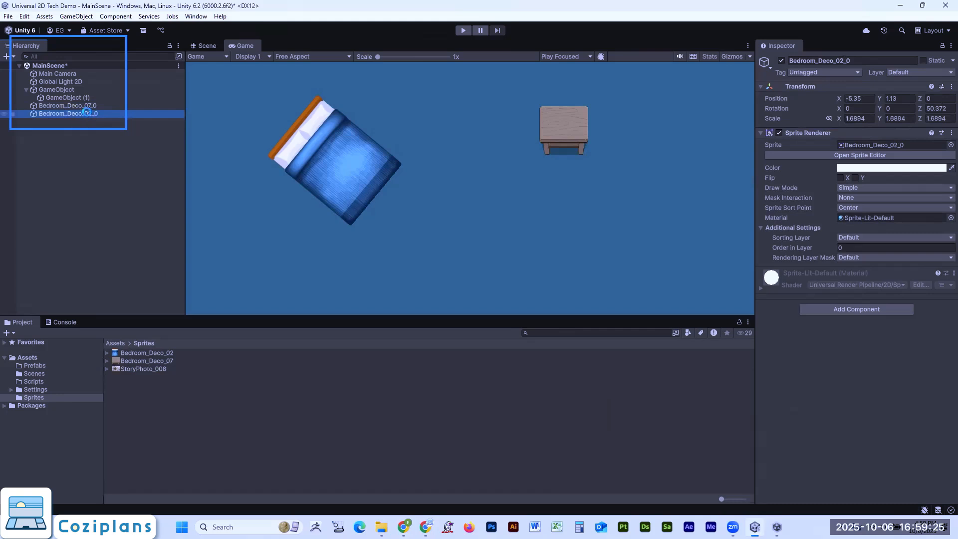
{"action": "left_click", "coordinate": [211, 45]}
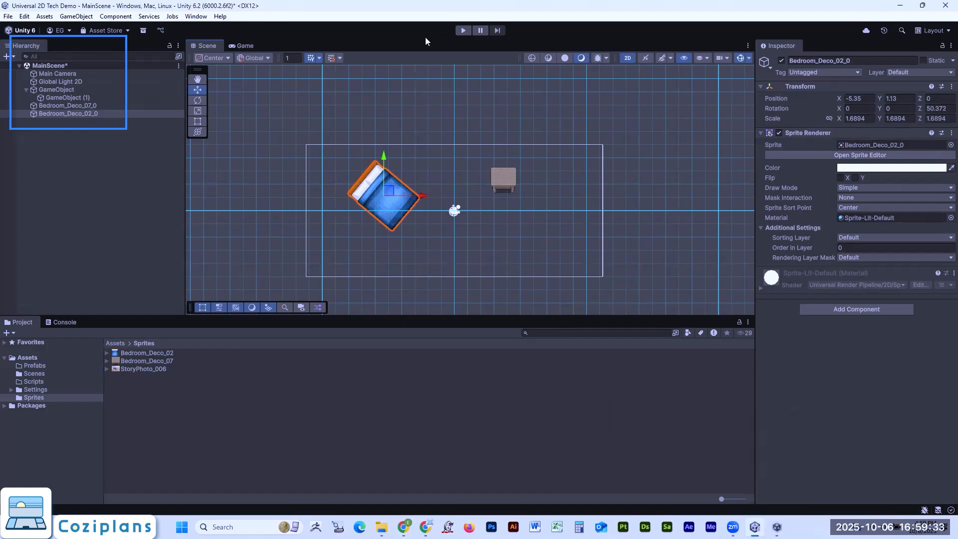
{"action": "mouse_move", "coordinate": [910, 100]}
{"action": "left_mouse_down"}
{"action": "mouse_move", "coordinate": [951, 122]}
{"action": "mouse_move", "coordinate": [950, 114]}
{"action": "left_mouse_up"}
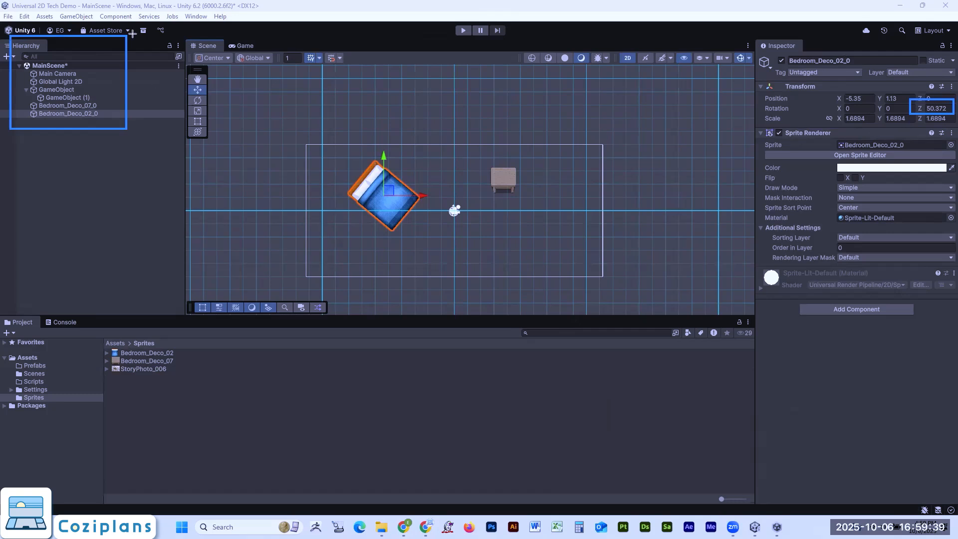
- Rotate Bedroom_Deco_07_0 freehand with the Rotate tool to about -57.7 degrees around Z
{"action": "left_click", "coordinate": [67, 105]}
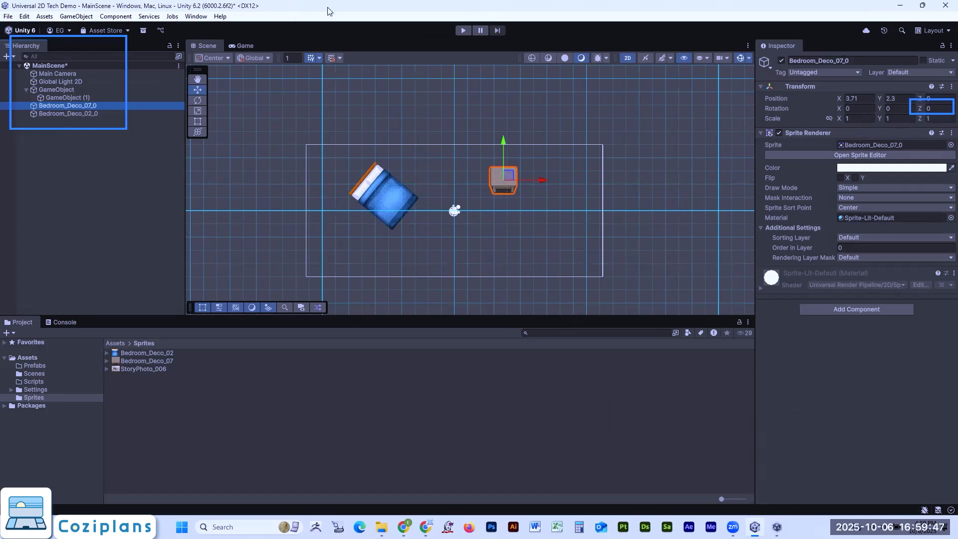
{"action": "left_click", "coordinate": [197, 100]}
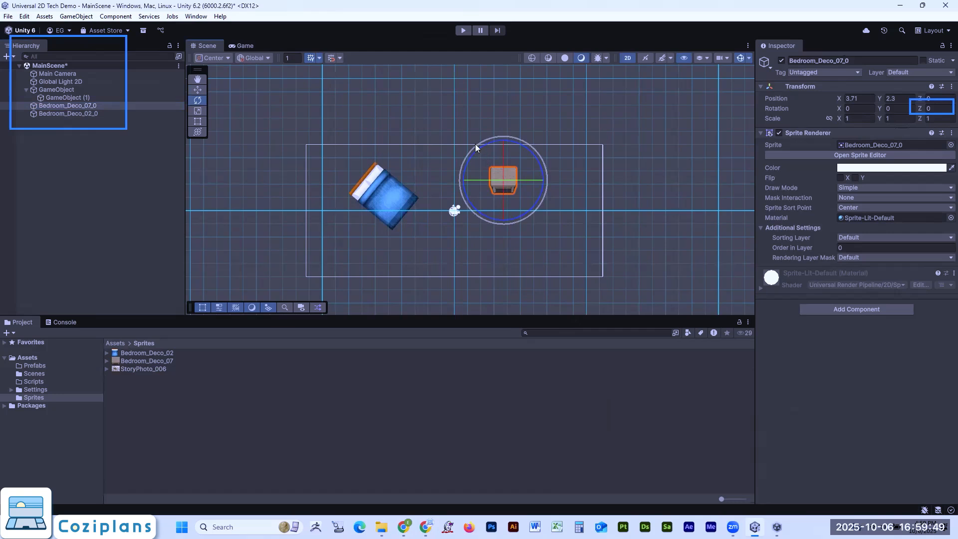
{"action": "left_click_drag", "start_coordinate": [481, 148], "coordinate": [569, 124]}
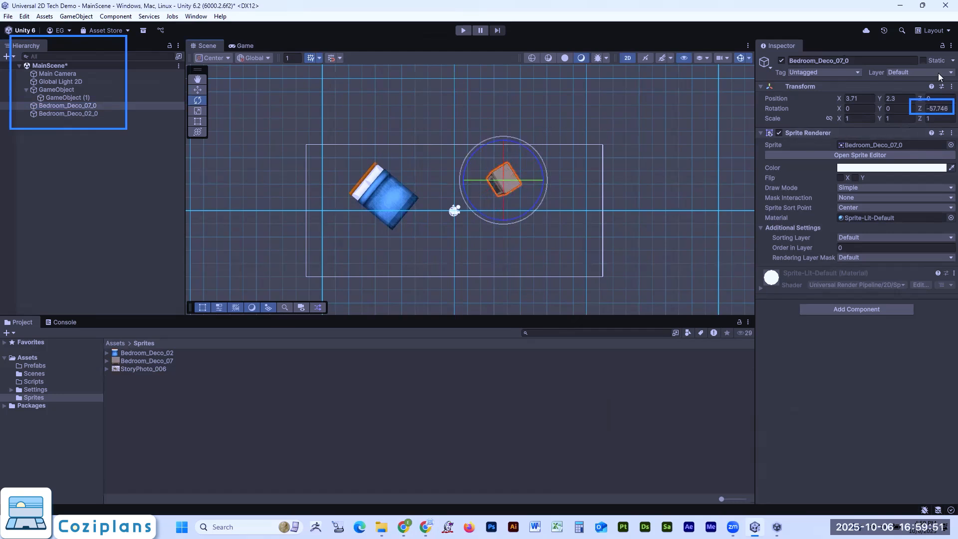
- Set Bedroom_Deco_07_0's Z rotation to -45 in its Transform values and scrub it to about -23.24
{"action": "double_click", "coordinate": [939, 109]}
{"action": "key", "text": "BackSpace"}
{"action": "key", "text": "BackSpace"}
{"action": "key", "text": "BackSpace"}
{"action": "key", "text": "BackSpace"}
{"action": "key", "text": "BackSpace"}
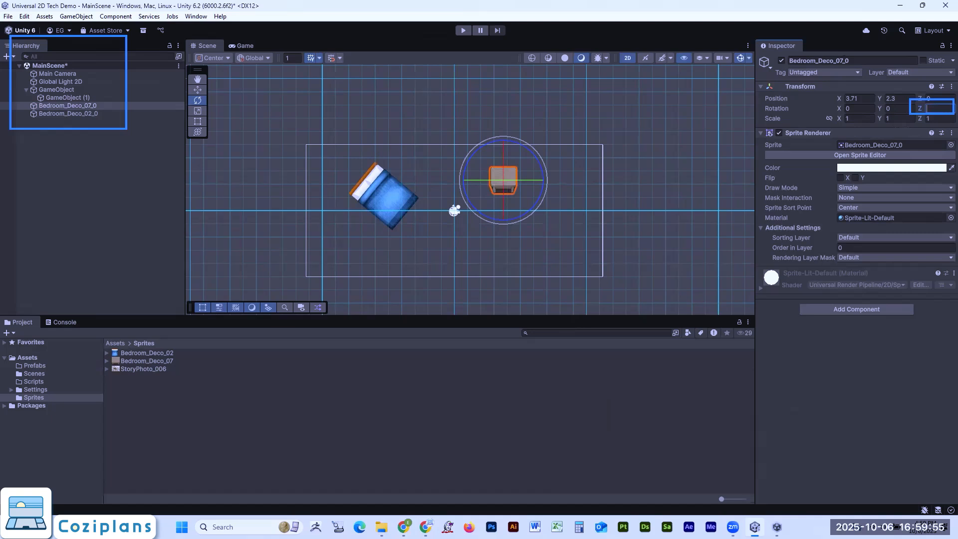
{"action": "type", "text": "-45"}
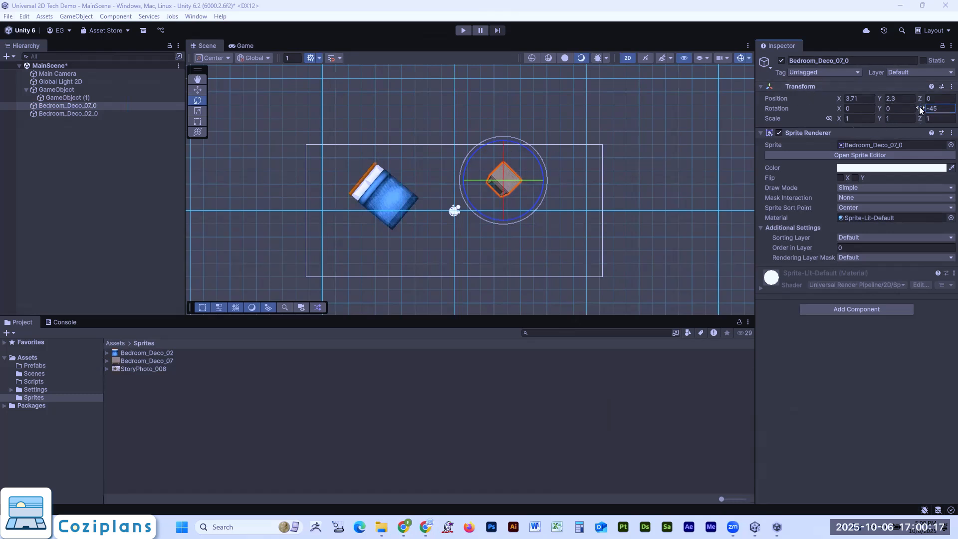
{"action": "left_click_drag", "start_coordinate": [919, 106], "coordinate": [519, 143]}
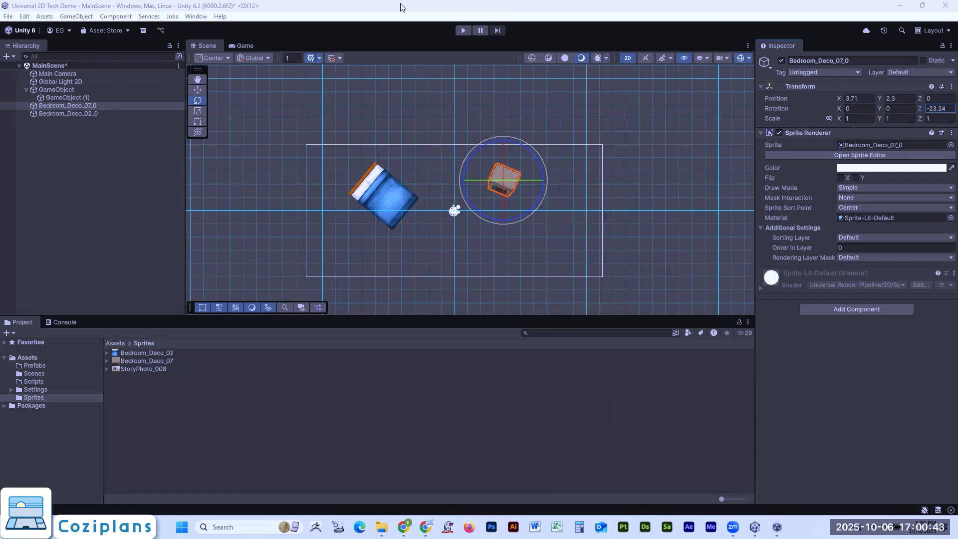
- Save the scene as a new file named MainScene_0002.unity in the project's Assets/Scenes folder
{"action": "left_click_drag", "start_coordinate": [120, 185], "coordinate": [14, 15]}
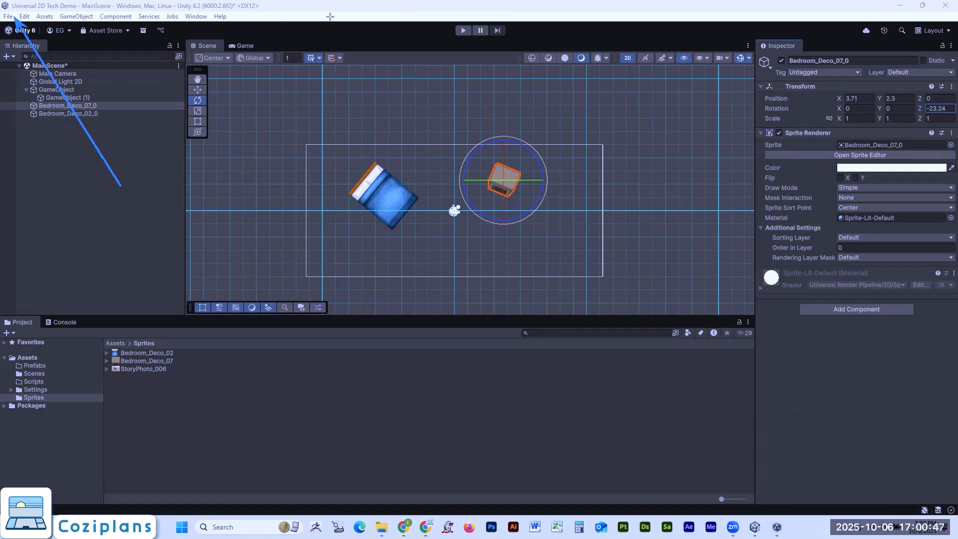
{"action": "left_click", "coordinate": [8, 18]}
{"action": "left_click", "coordinate": [32, 76]}
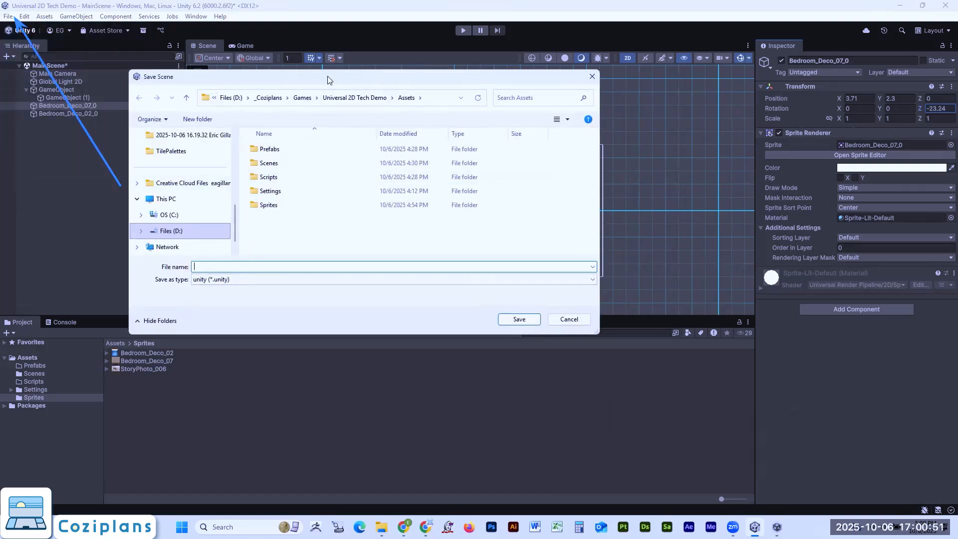
{"action": "left_click_drag", "start_coordinate": [330, 79], "coordinate": [444, 236]}
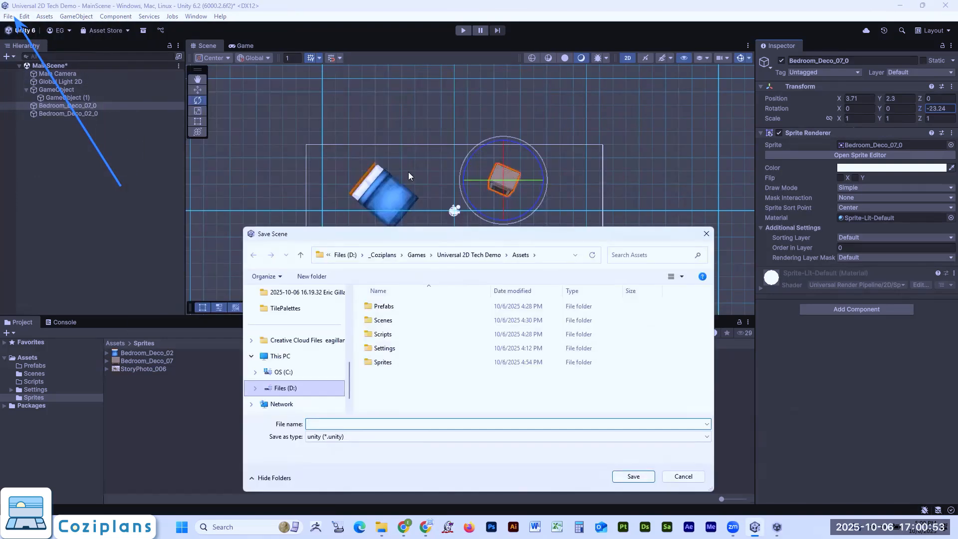
{"action": "double_click", "coordinate": [383, 320]}
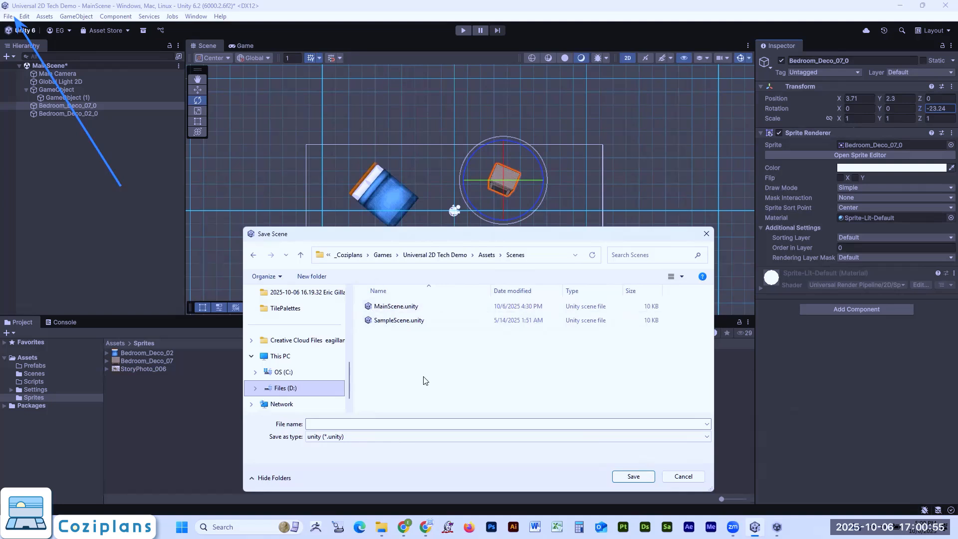
{"action": "left_click", "coordinate": [395, 306]}
{"action": "left_click", "coordinate": [337, 424]}
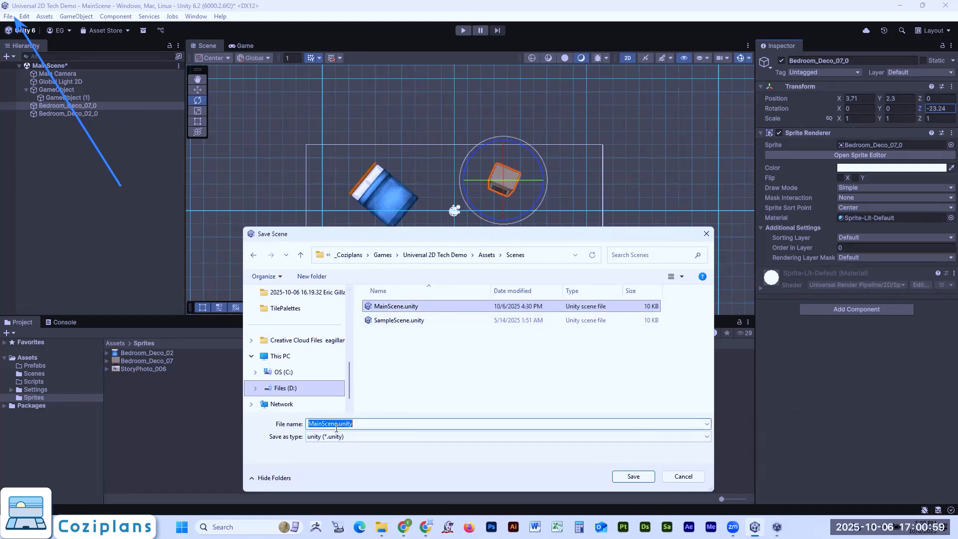
{"action": "left_click", "coordinate": [338, 424]}
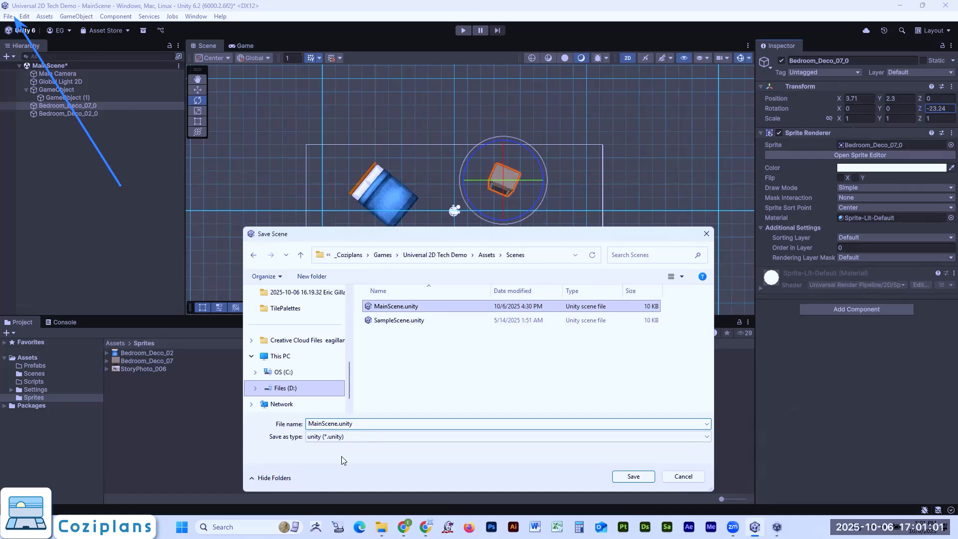
{"action": "type", "text": "_00002"}
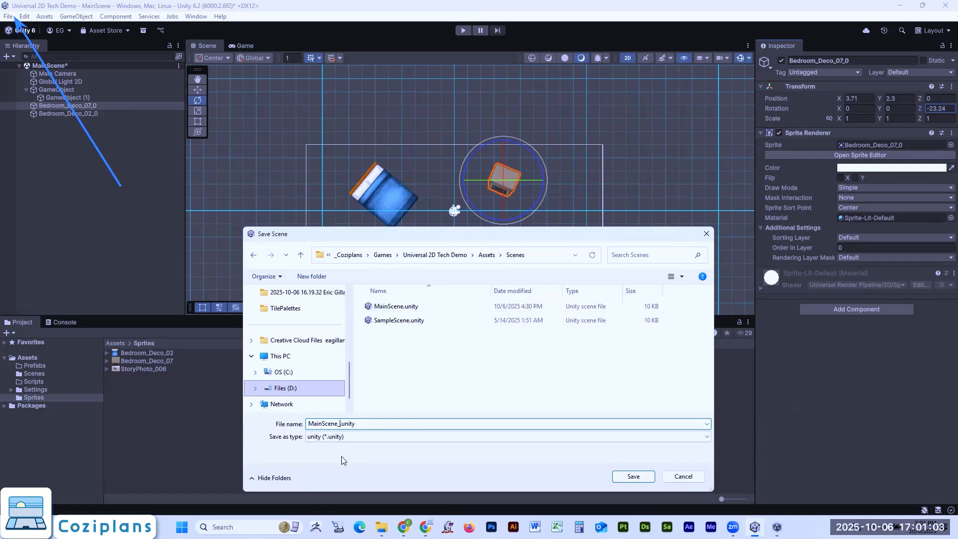
{"action": "key", "text": "BackSpace"}
{"action": "key", "text": "BackSpace"}
{"action": "type", "text": "2"}
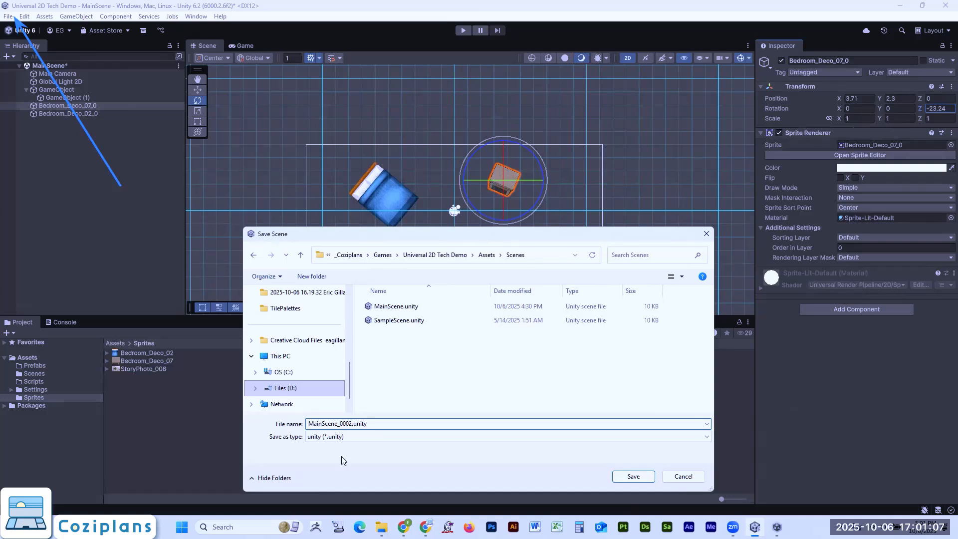